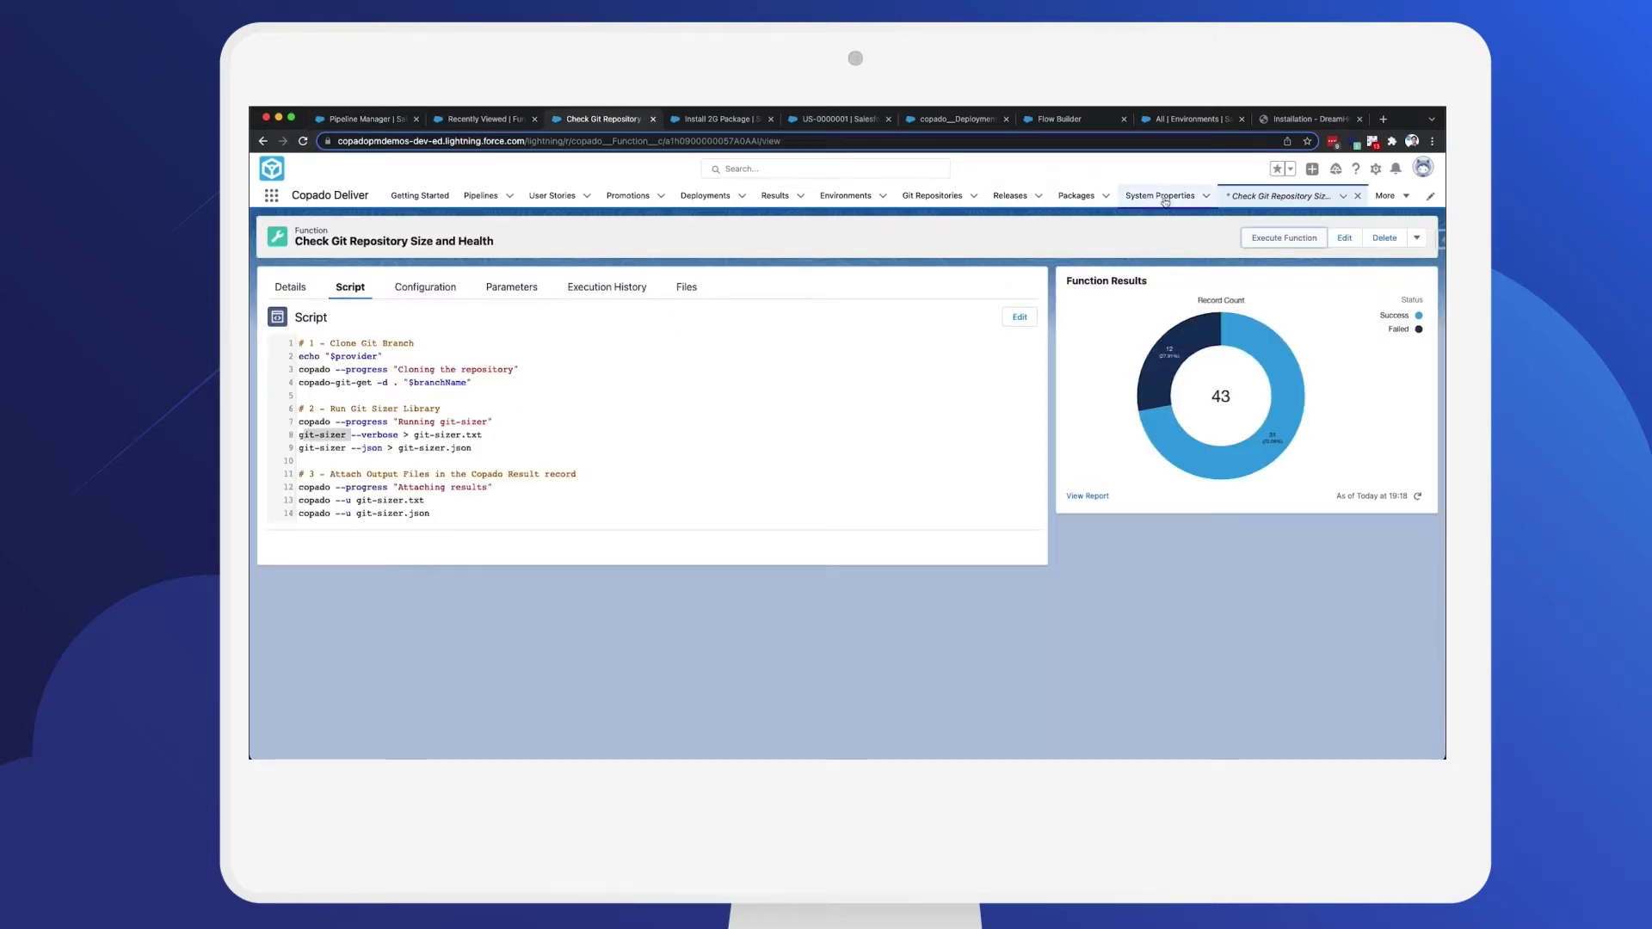
# Run Check Git Repository Size and Health with default parameters and open result R00911
pyautogui.click(1274, 240)
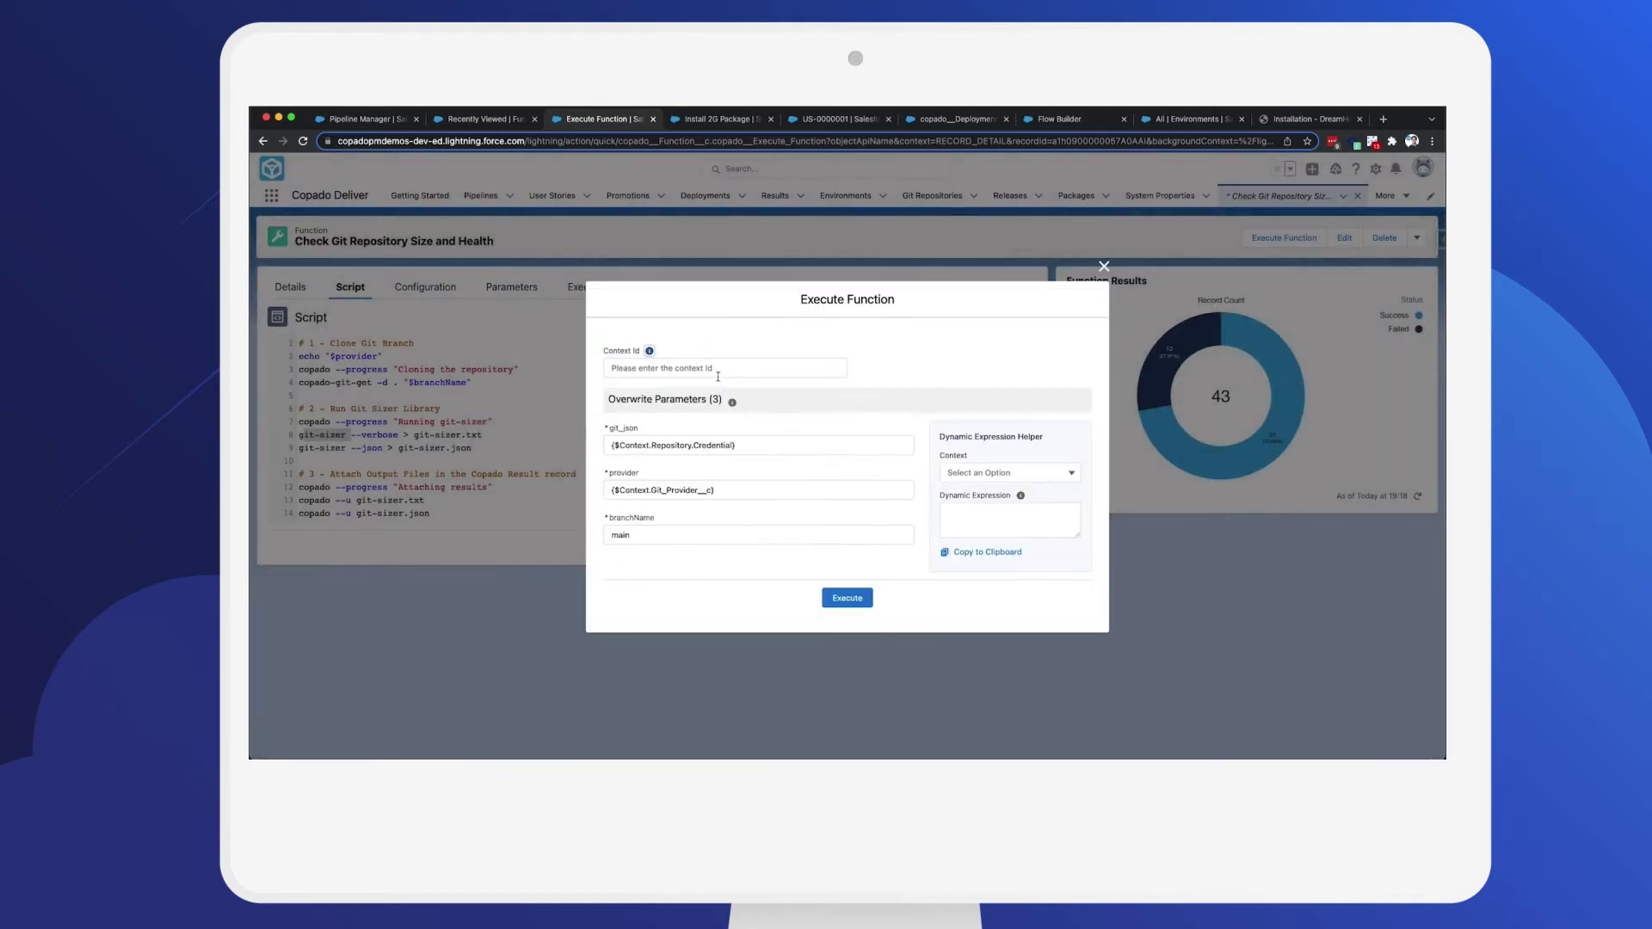
pyautogui.click(853, 598)
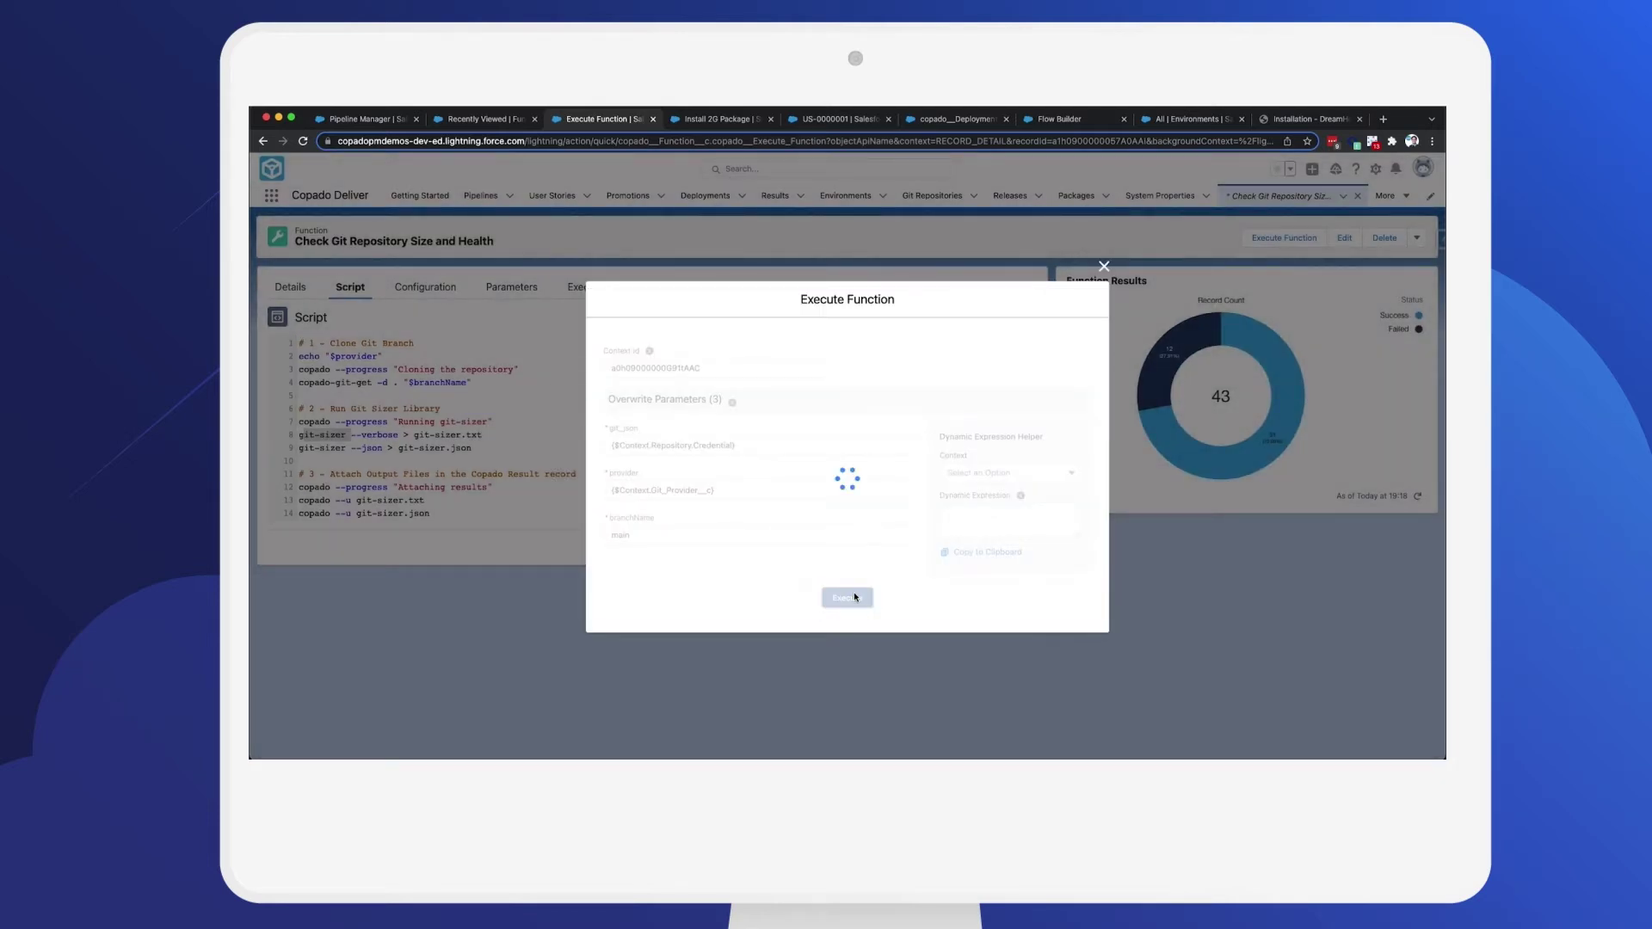
pyautogui.click(653, 461)
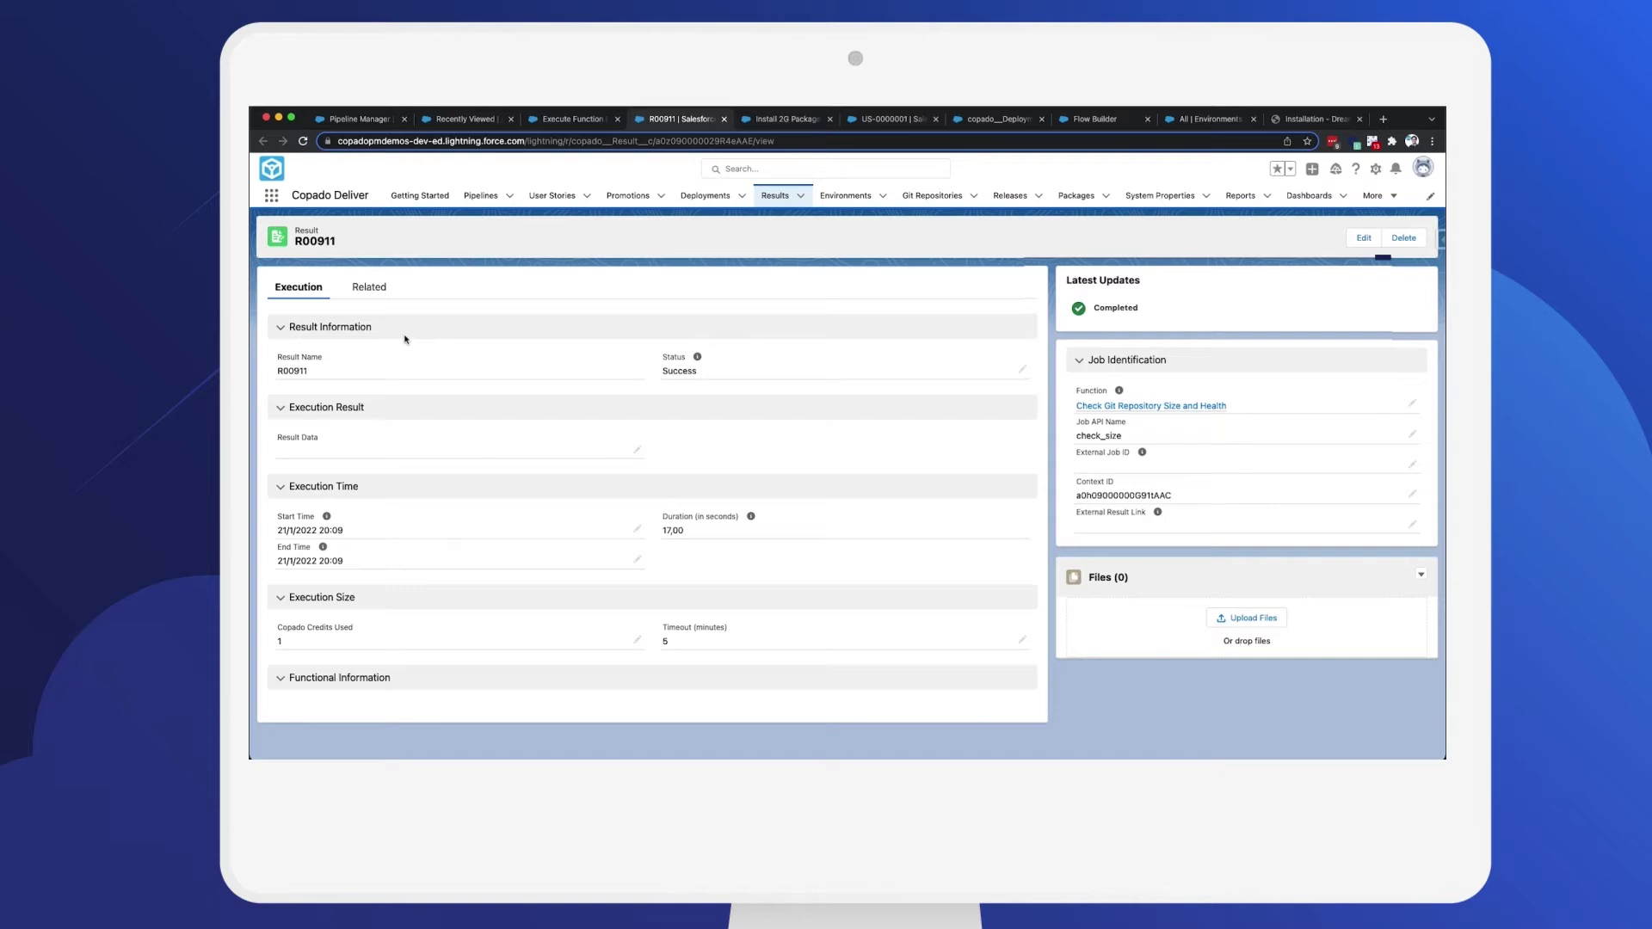
# Preview R00911's attached git-sizer.txt report and its Function Logs file
pyautogui.click(368, 288)
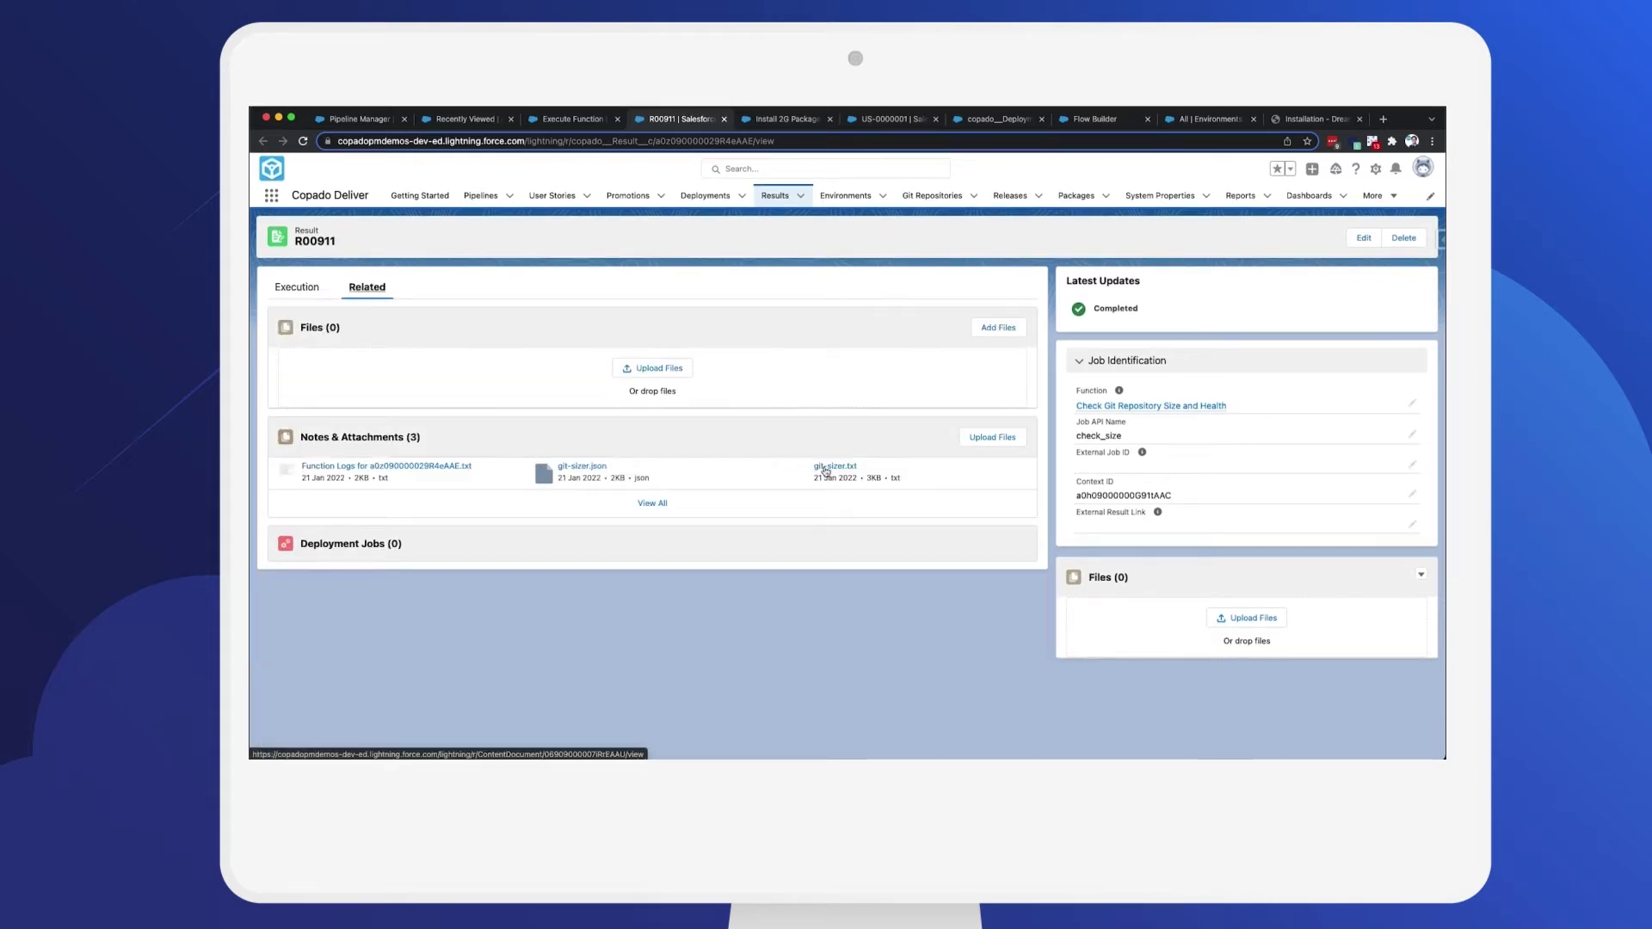
pyautogui.click(824, 470)
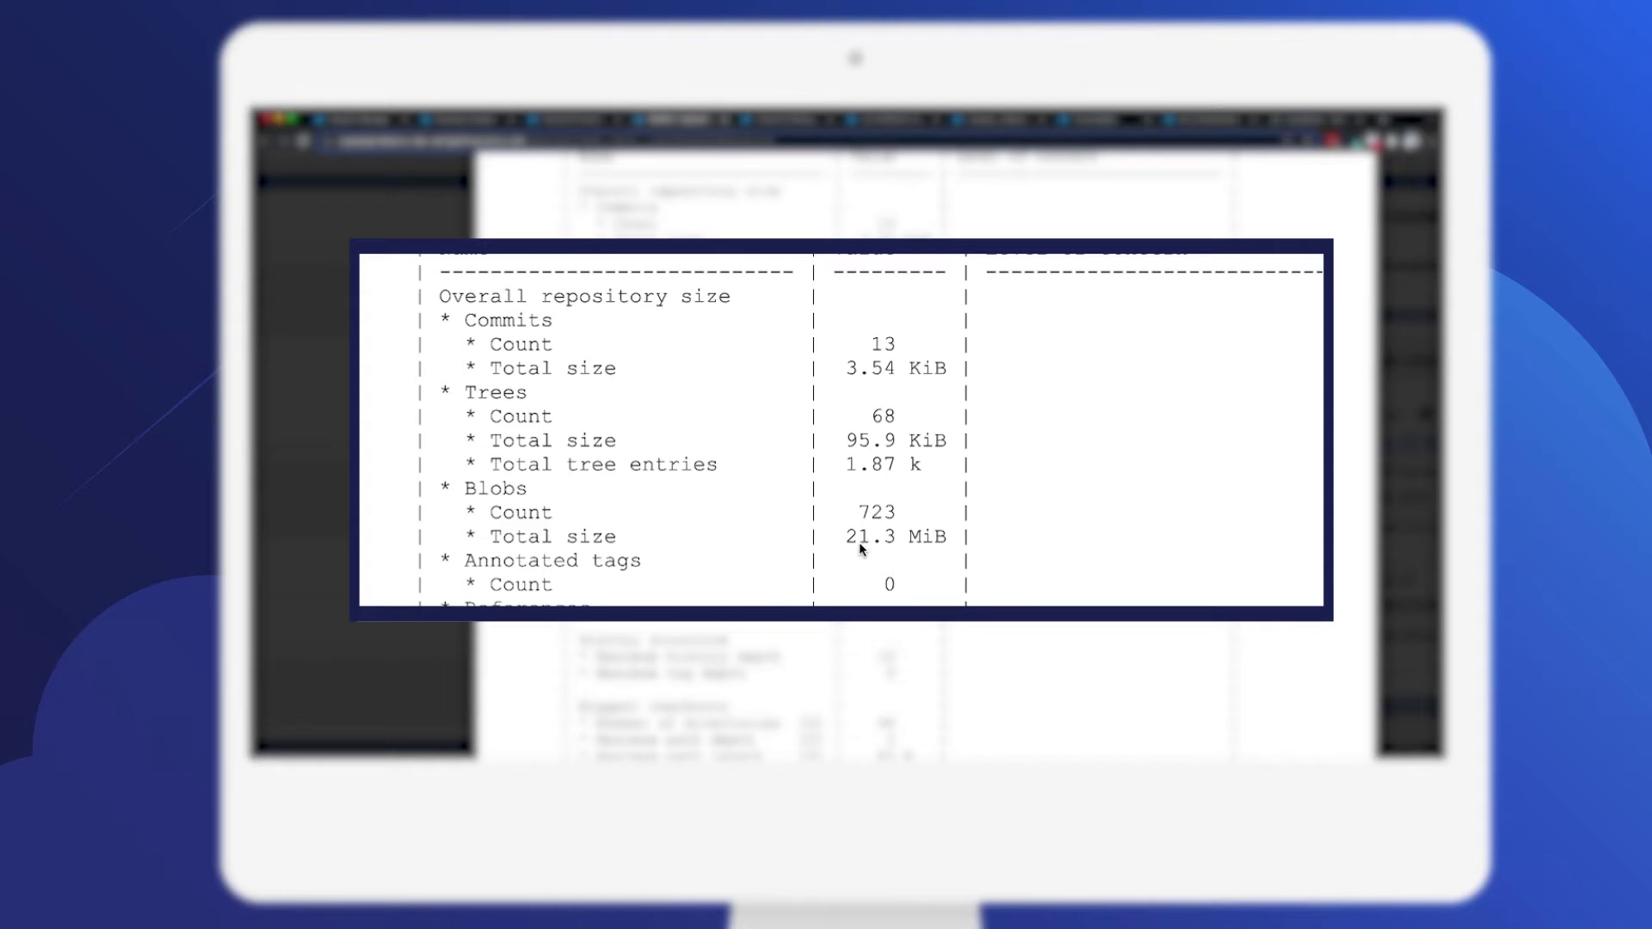
pyautogui.press('Escape')
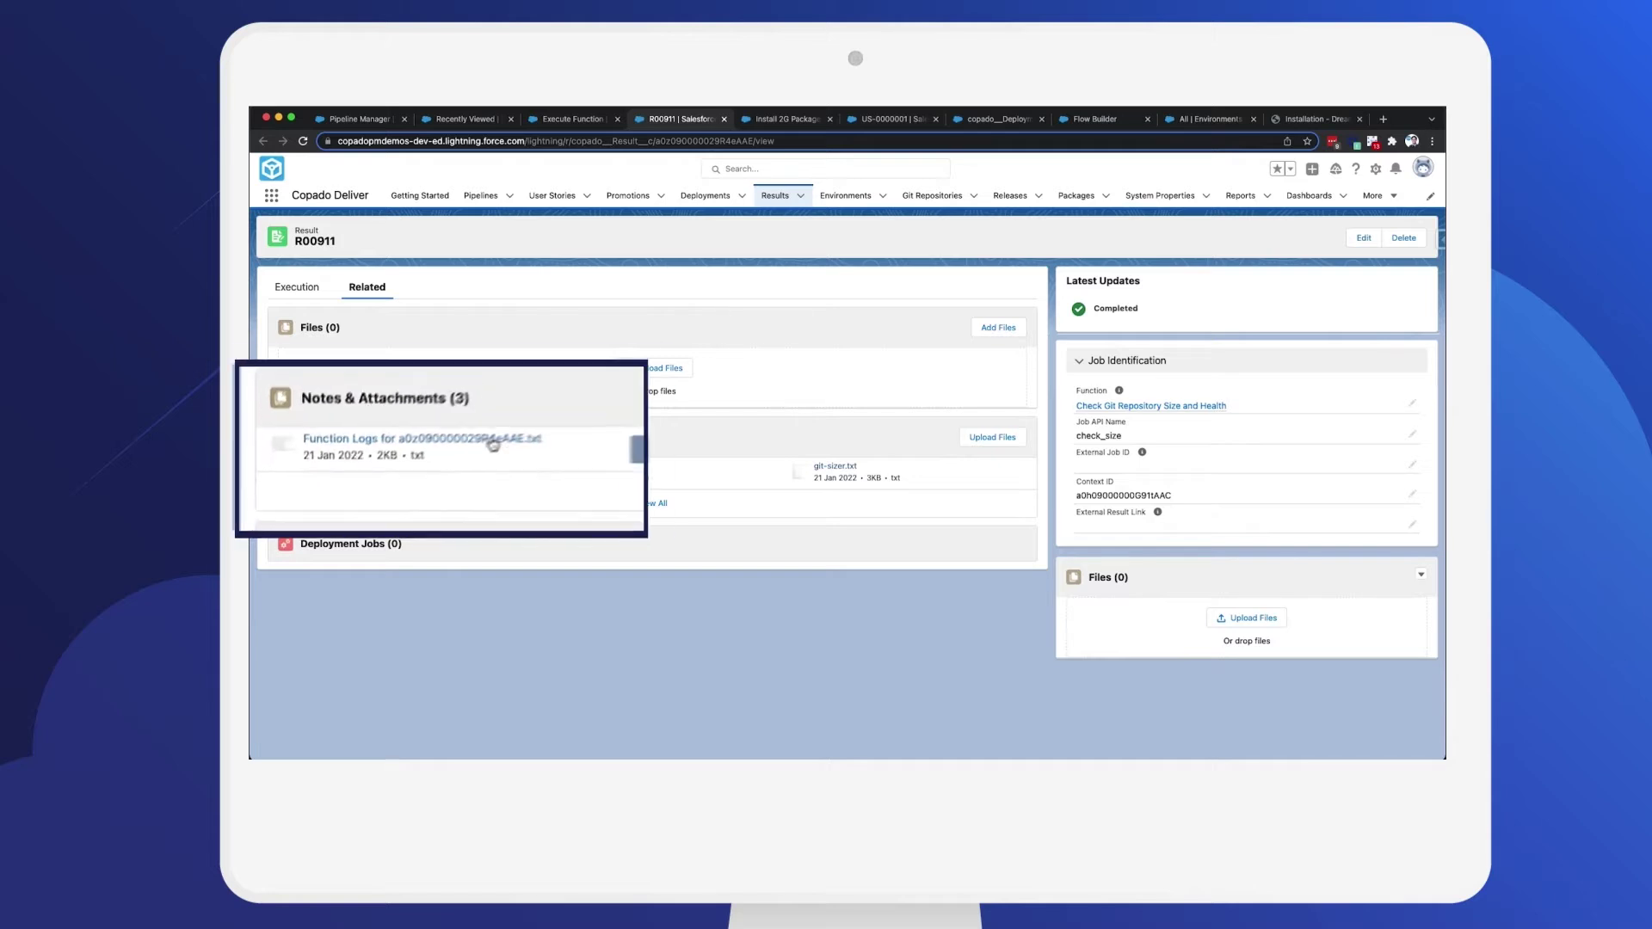
pyautogui.click(553, 397)
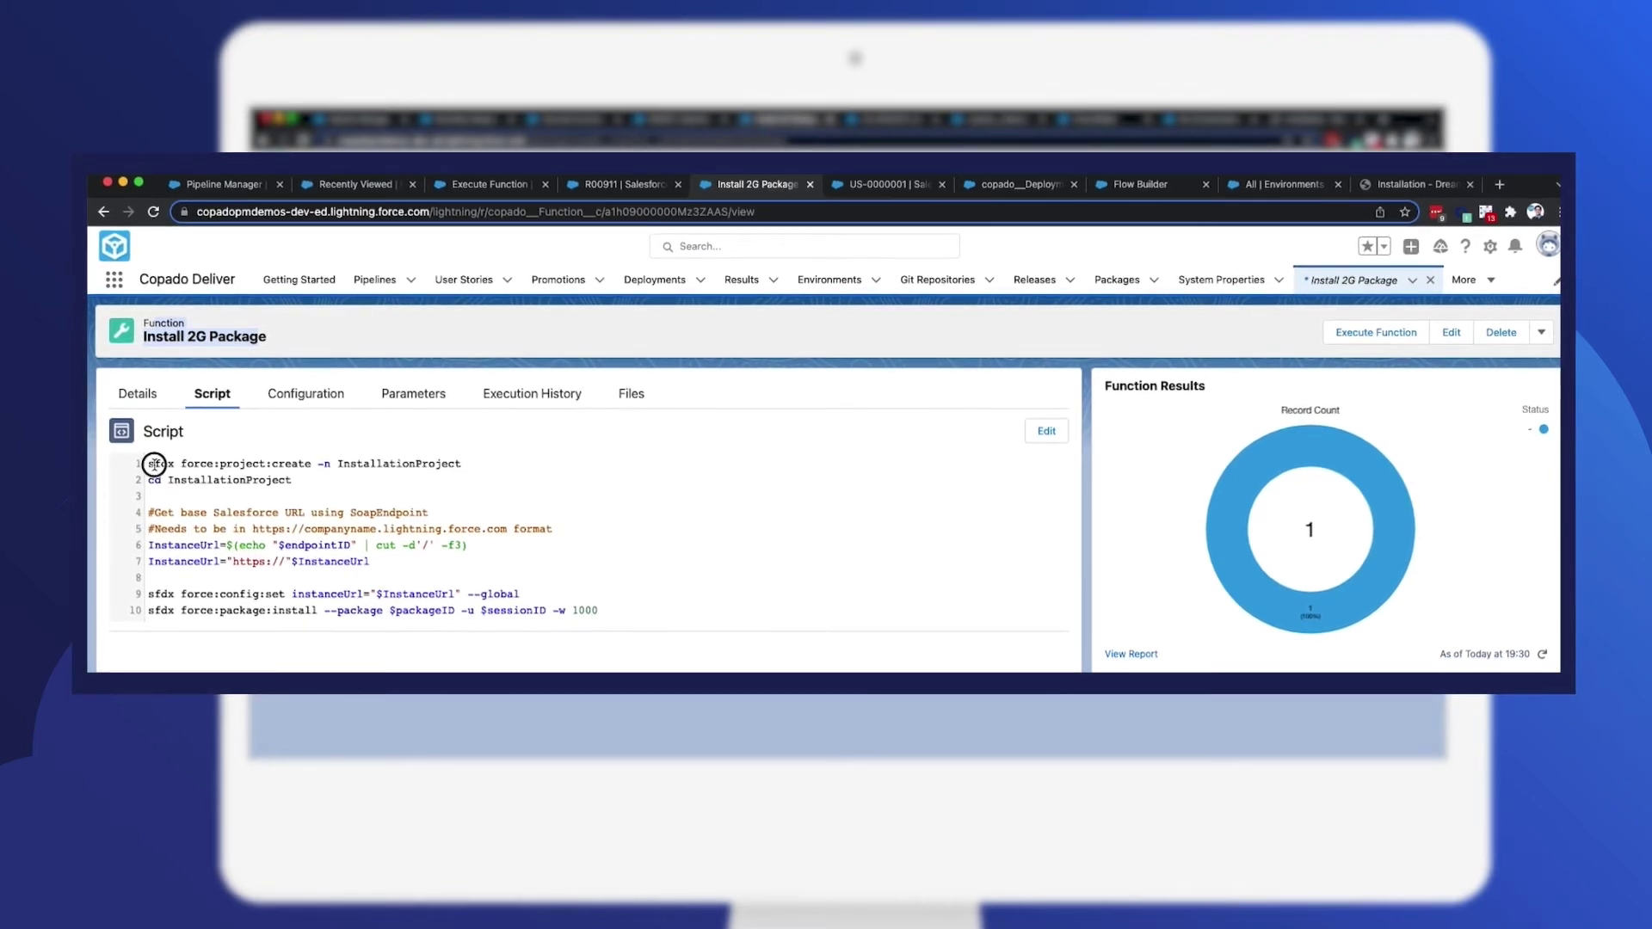
# Review the first lines of the Install 2G Package script, then go to US-0000001
pyautogui.moveTo(147, 463)
pyautogui.mouseDown()
pyautogui.moveTo(303, 480)
pyautogui.moveTo(488, 606)
pyautogui.mouseUp()
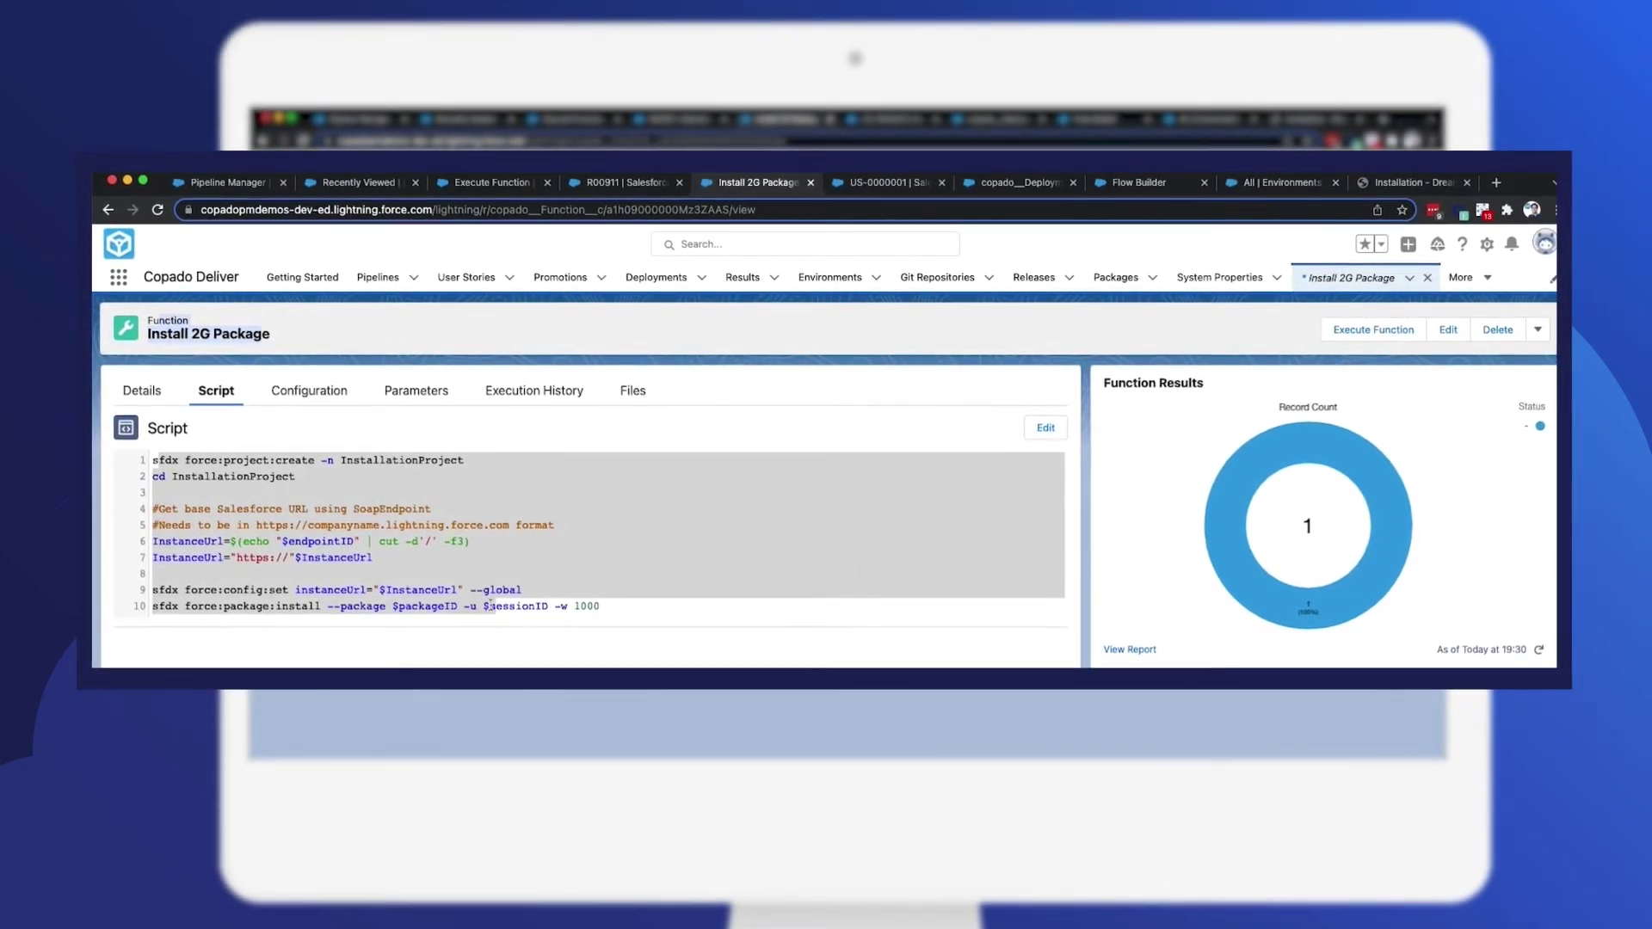
pyautogui.click(489, 606)
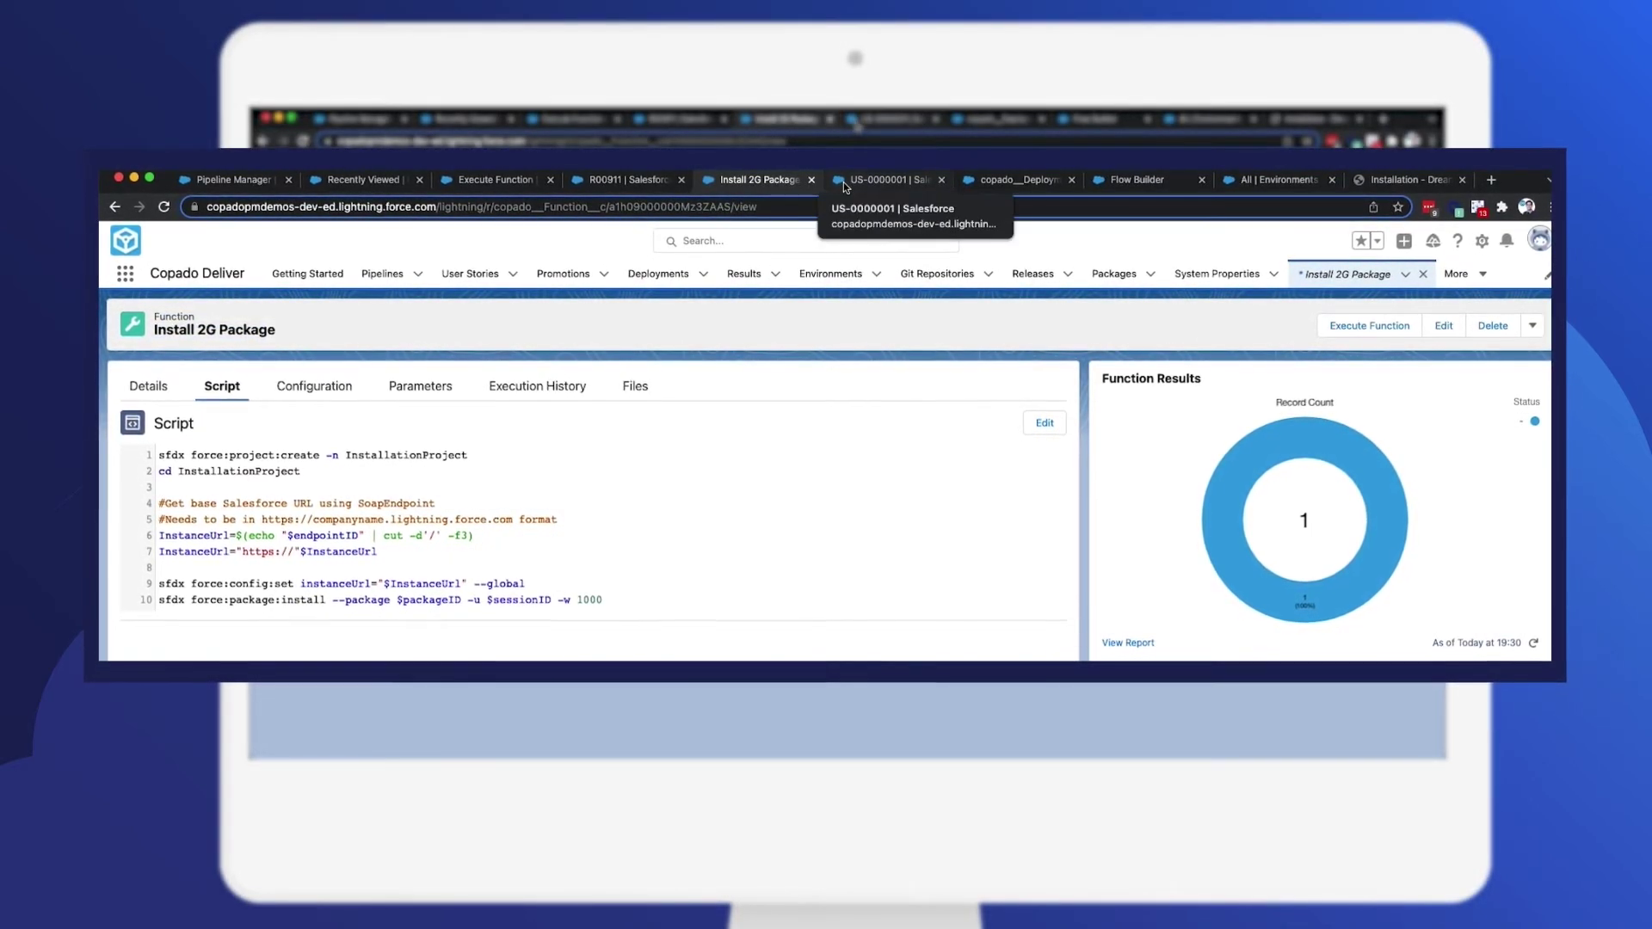
pyautogui.click(843, 181)
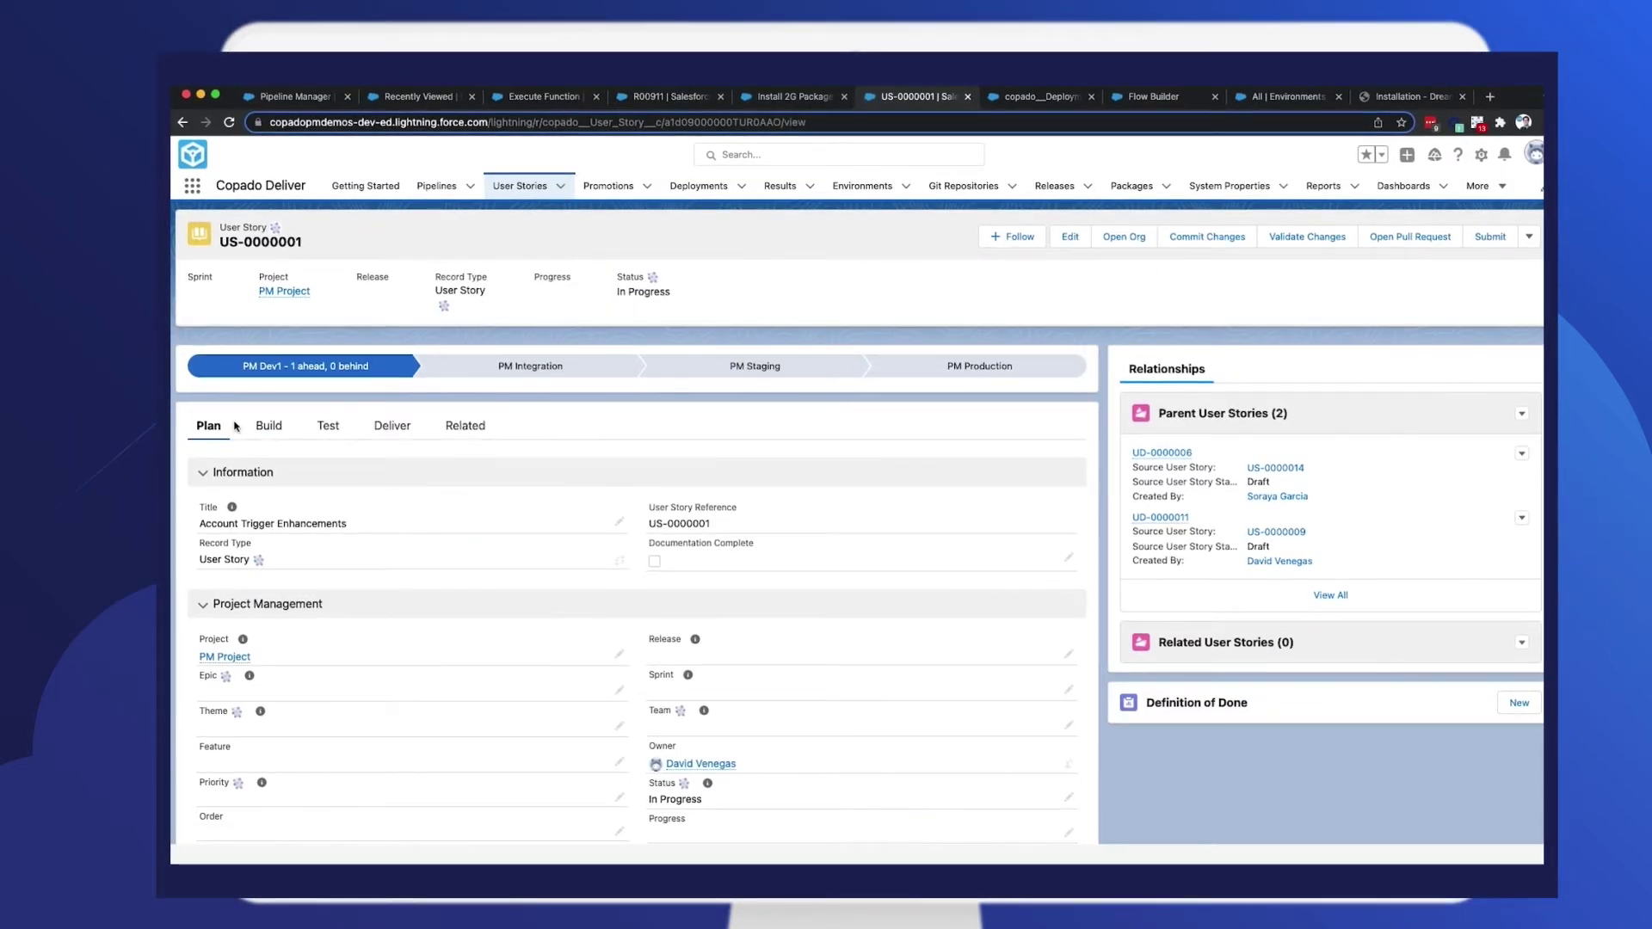
# Change the Install DRApp deployment task's function to Install 2G Package
pyautogui.click(268, 424)
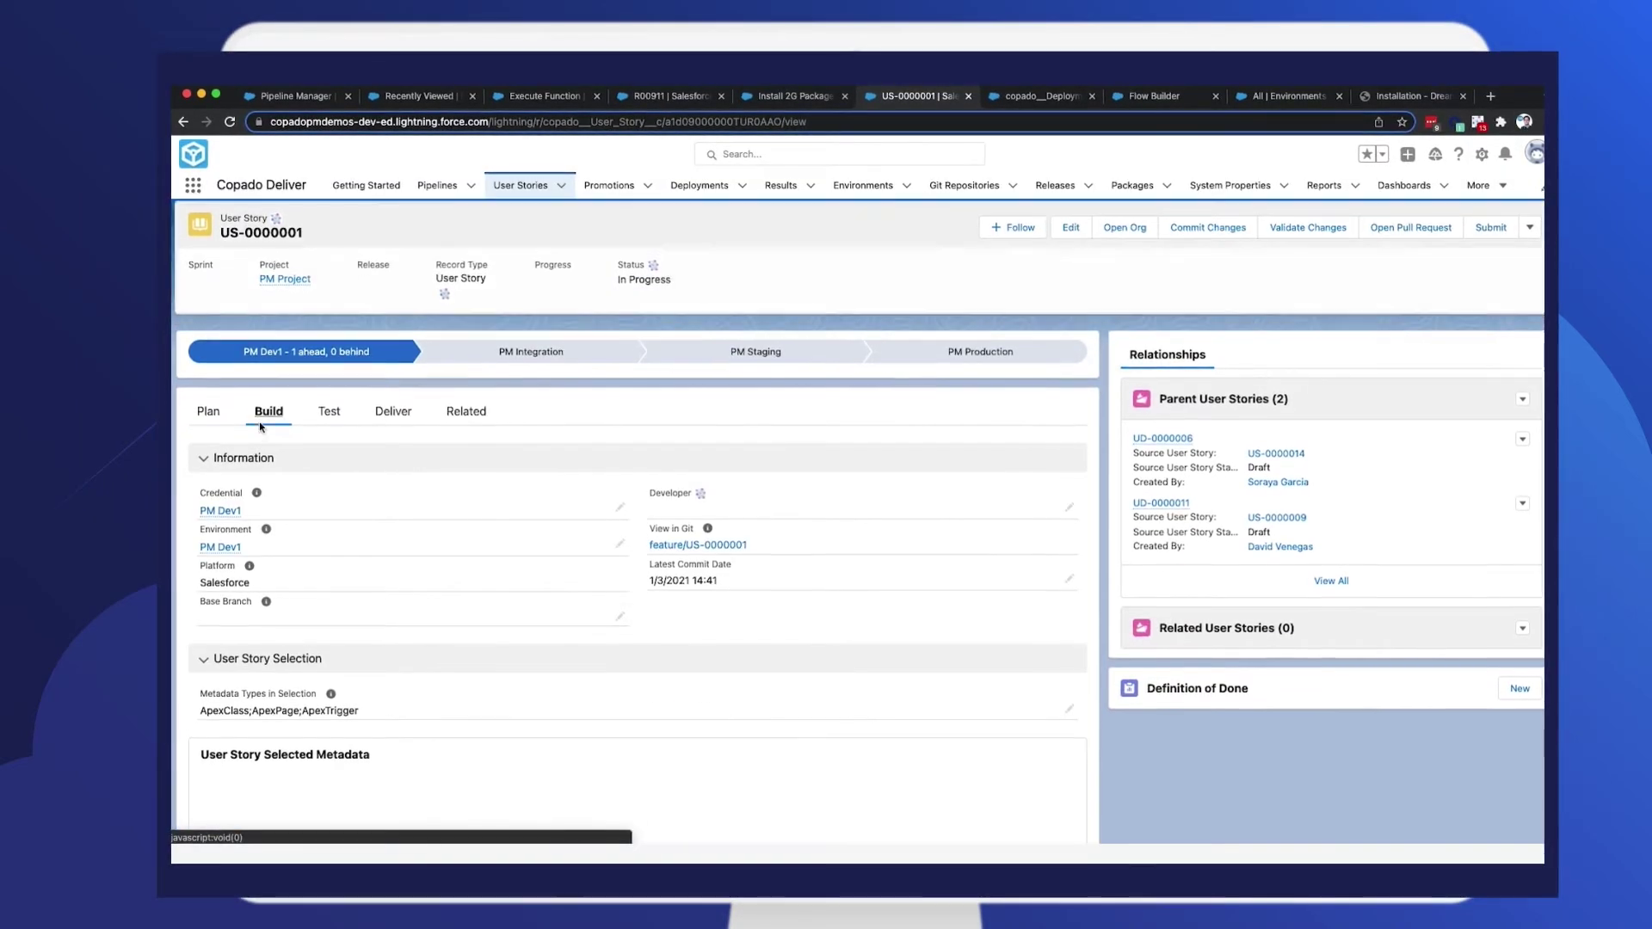
pyautogui.scroll(-2, 260, 429)
pyautogui.scroll(-2, 259, 428)
pyautogui.scroll(-2, 336, 464)
pyautogui.scroll(-3, 414, 512)
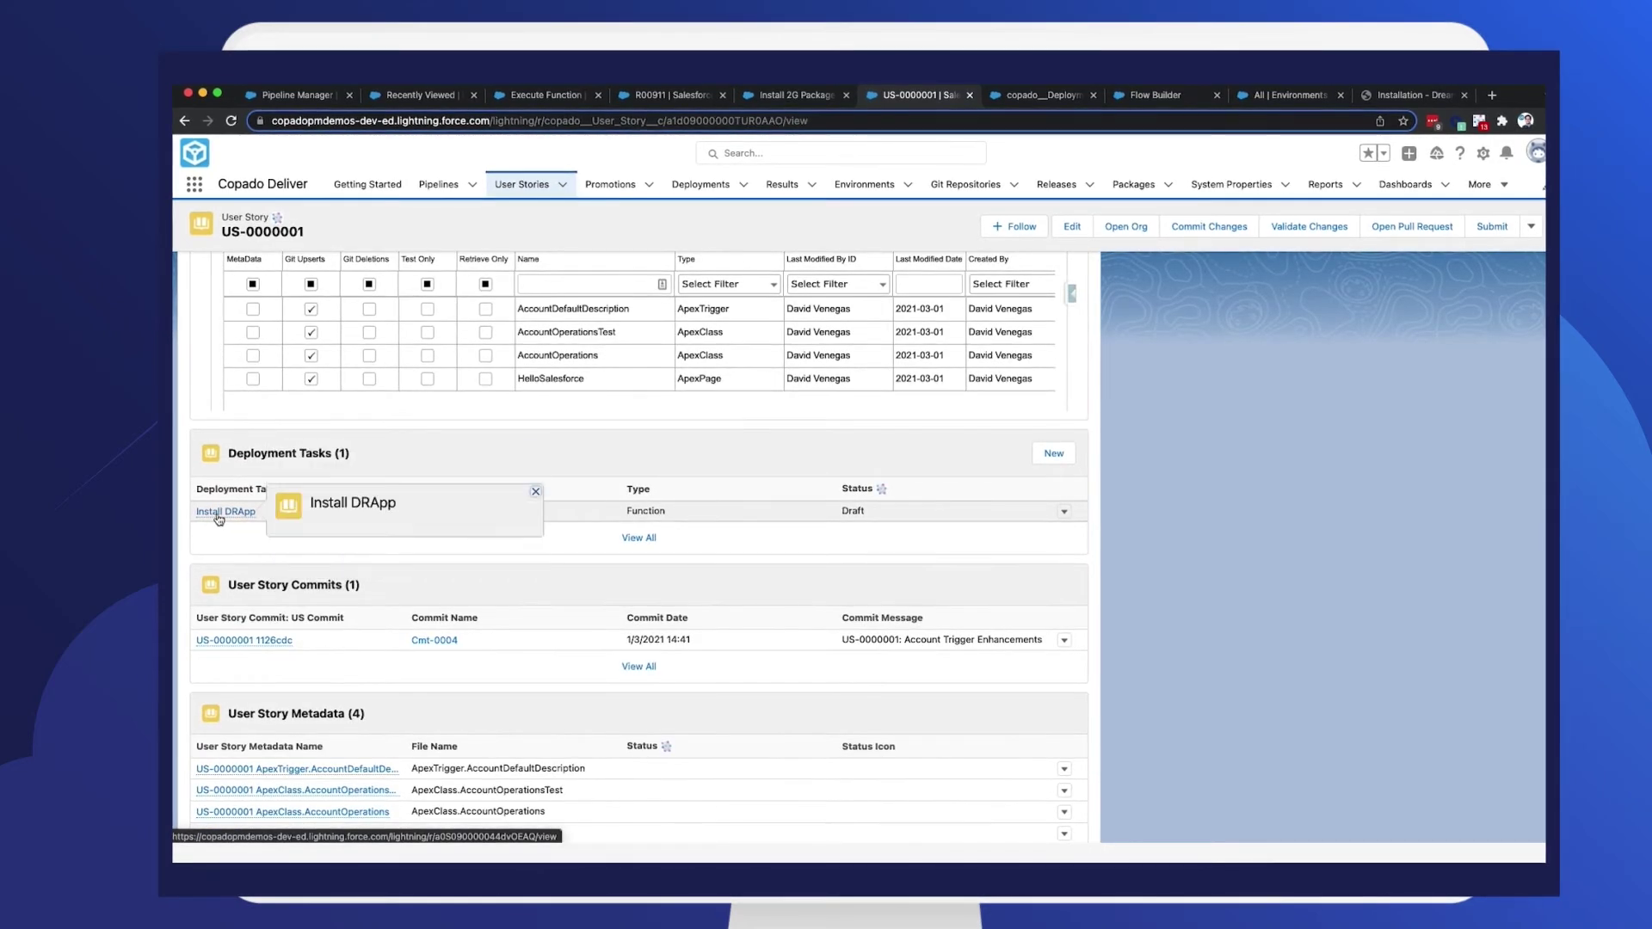
pyautogui.click(222, 511)
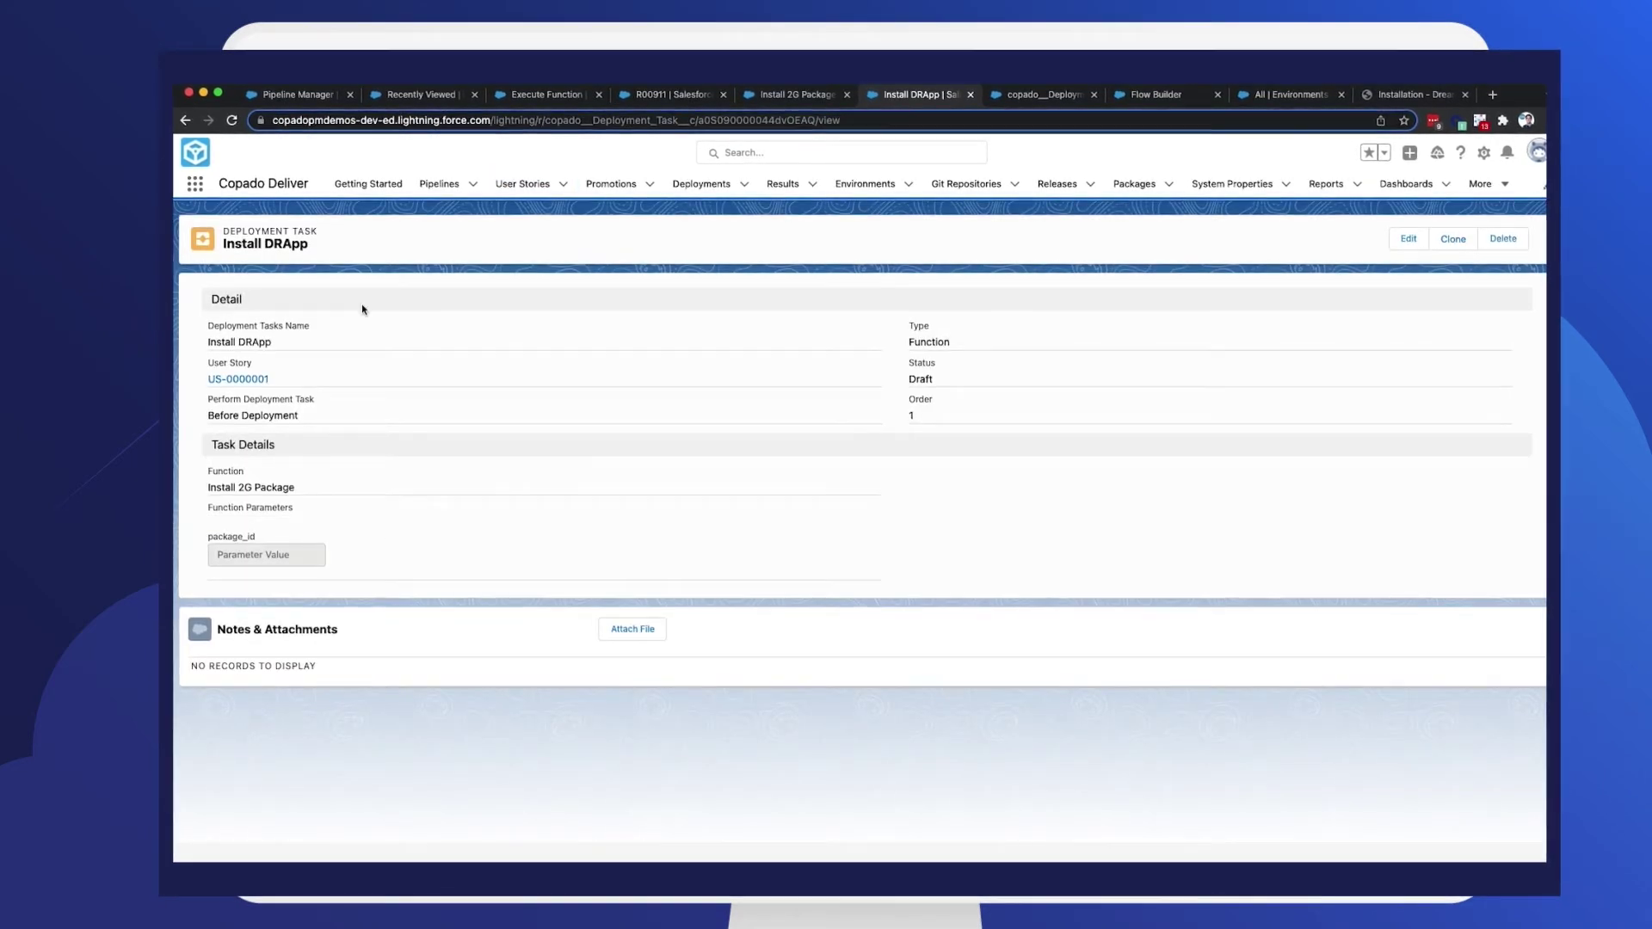
pyautogui.click(1408, 240)
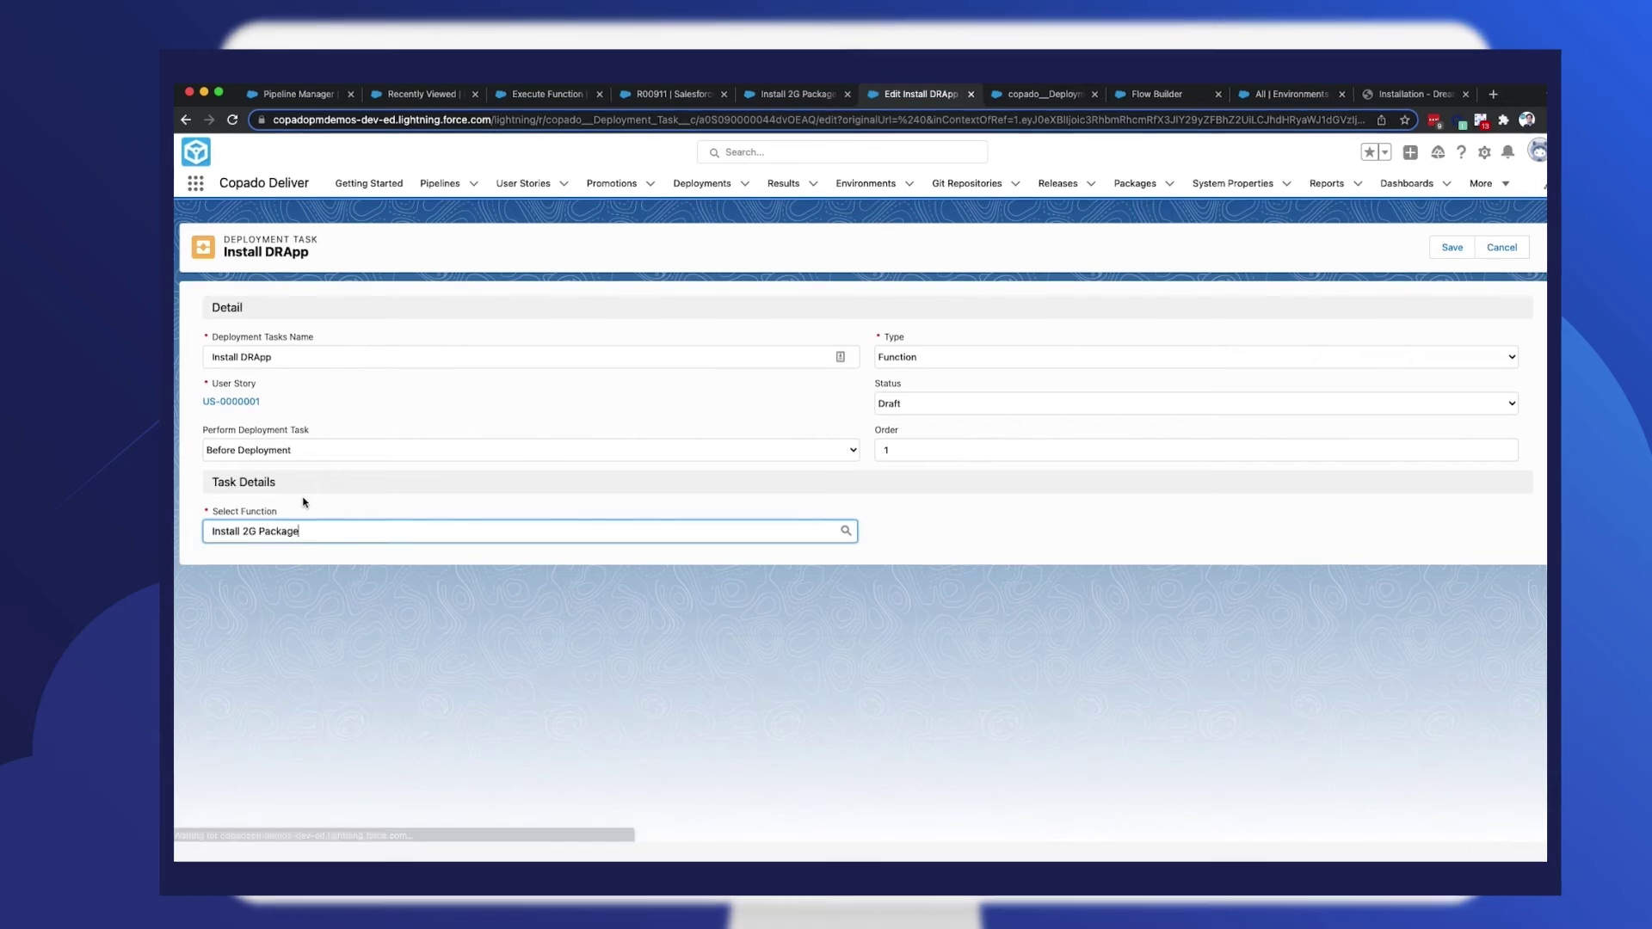
pyautogui.click(310, 591)
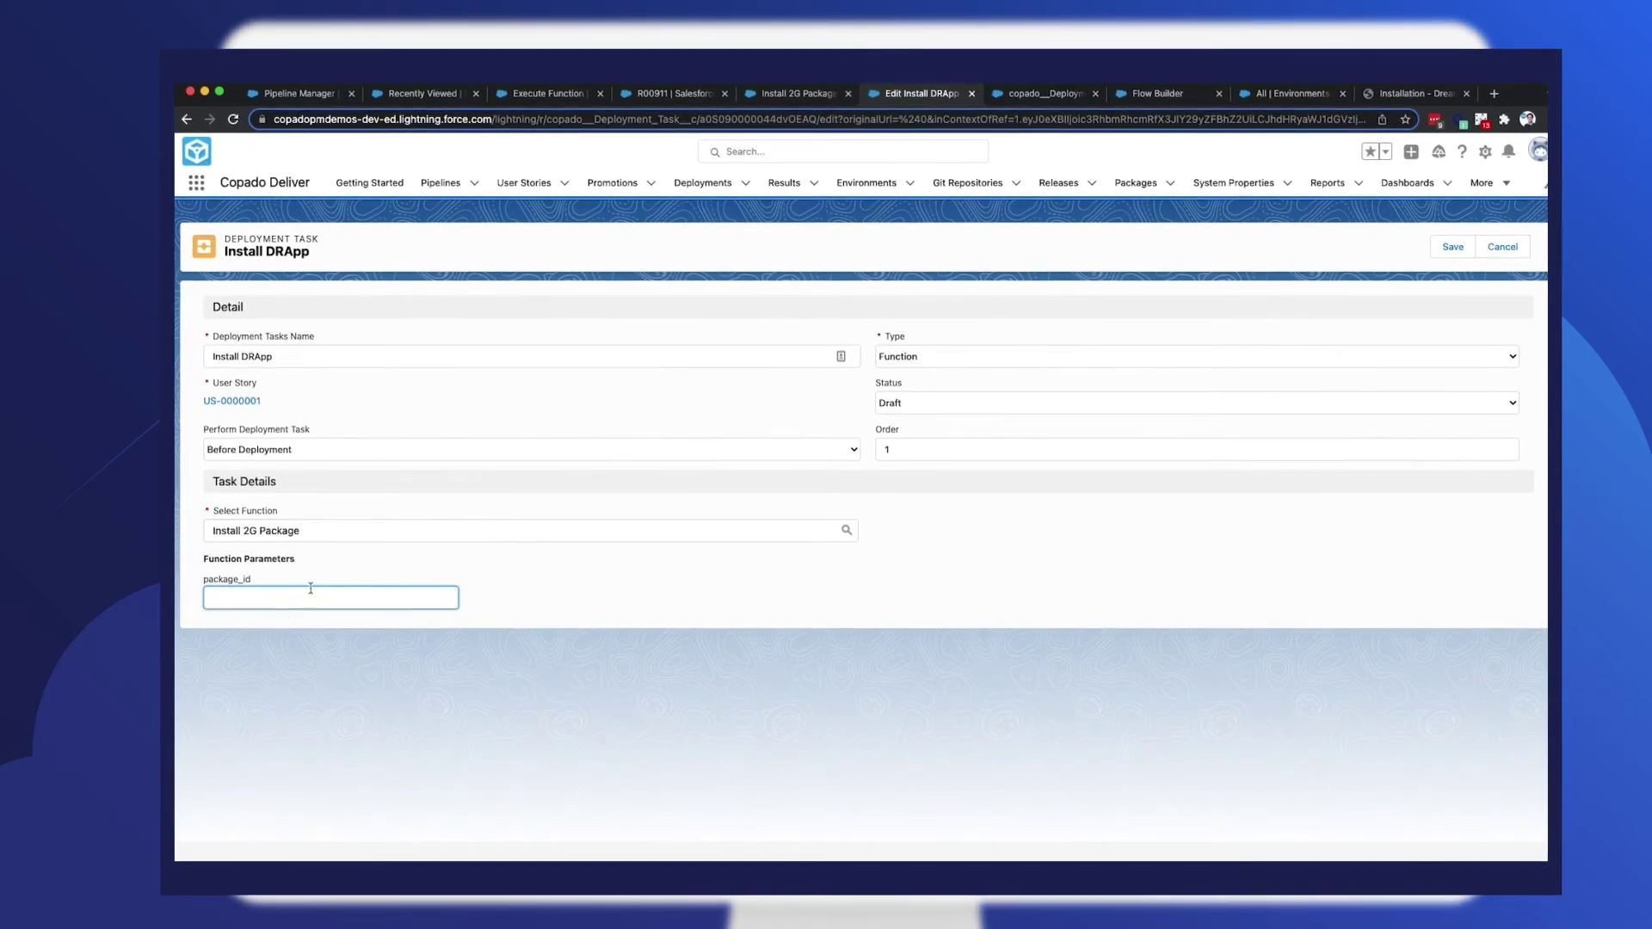
# Copy the package ID from the DreamHouse installation link into the task form
pyautogui.click(1393, 96)
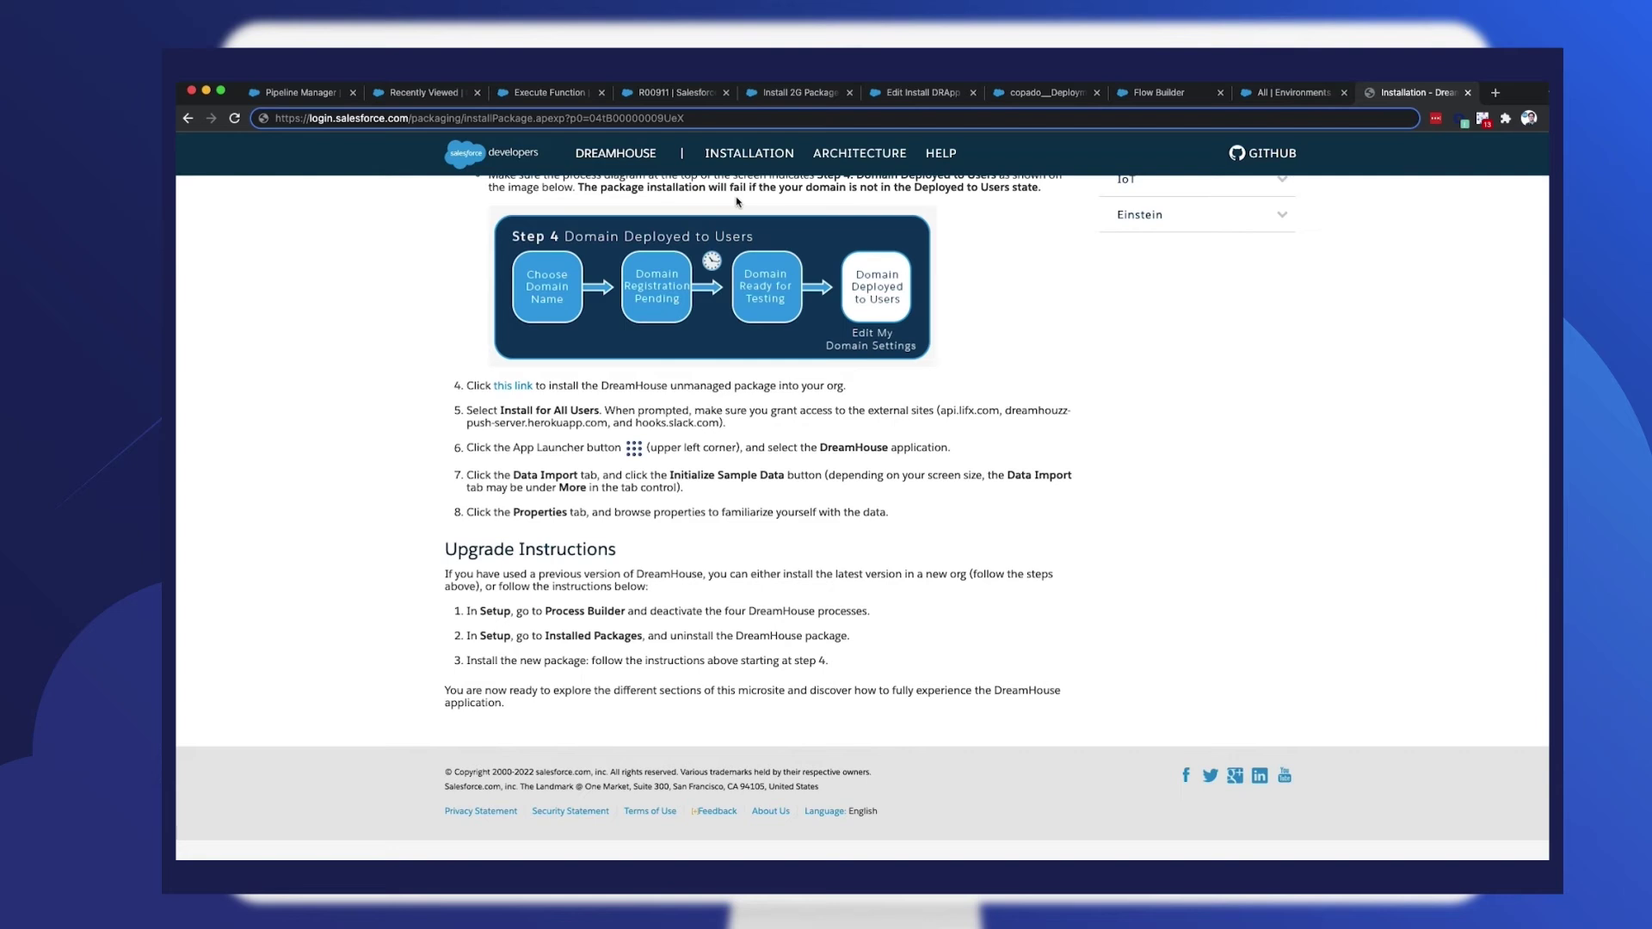
pyautogui.scroll(5, 681, 332)
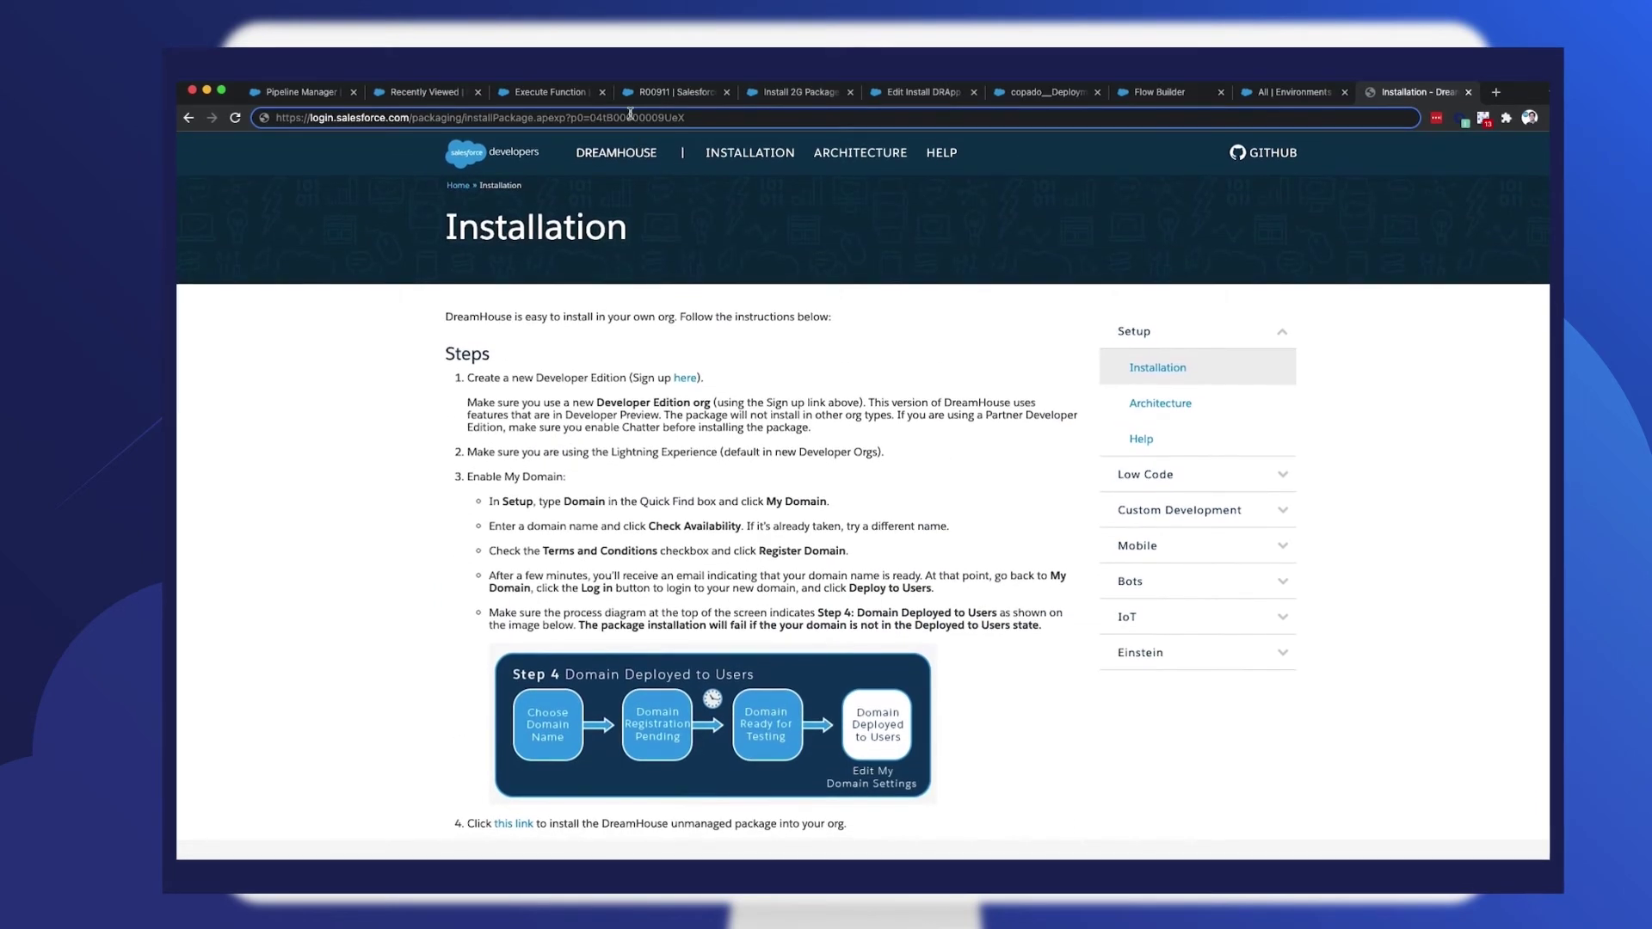
pyautogui.doubleClick(624, 116)
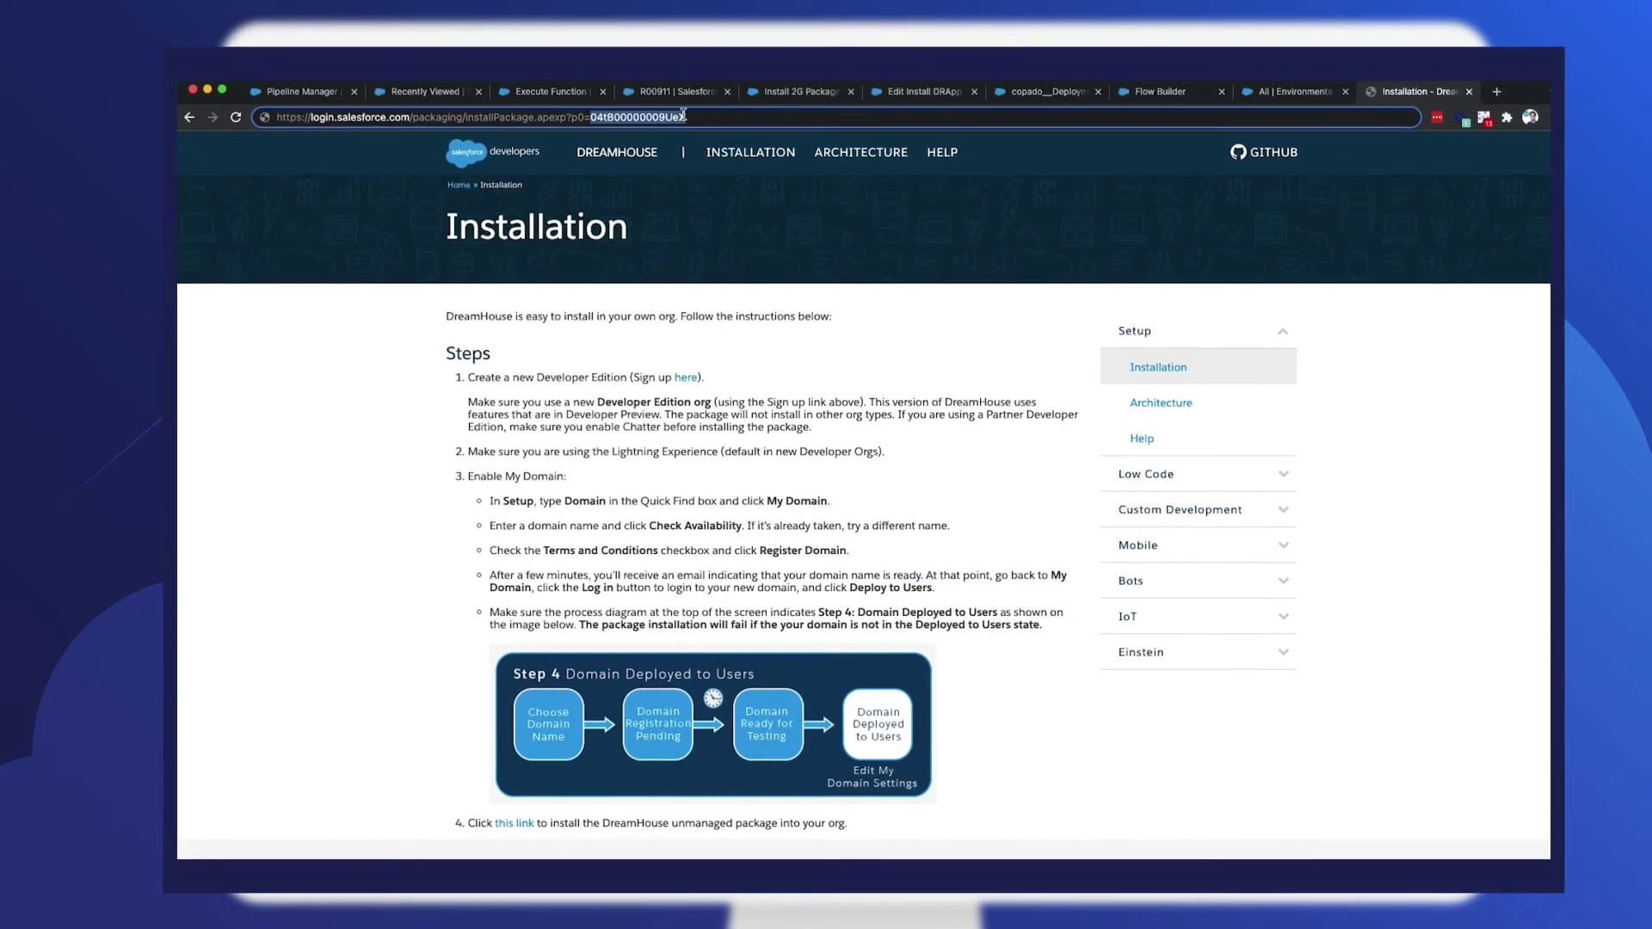
pyautogui.click(904, 92)
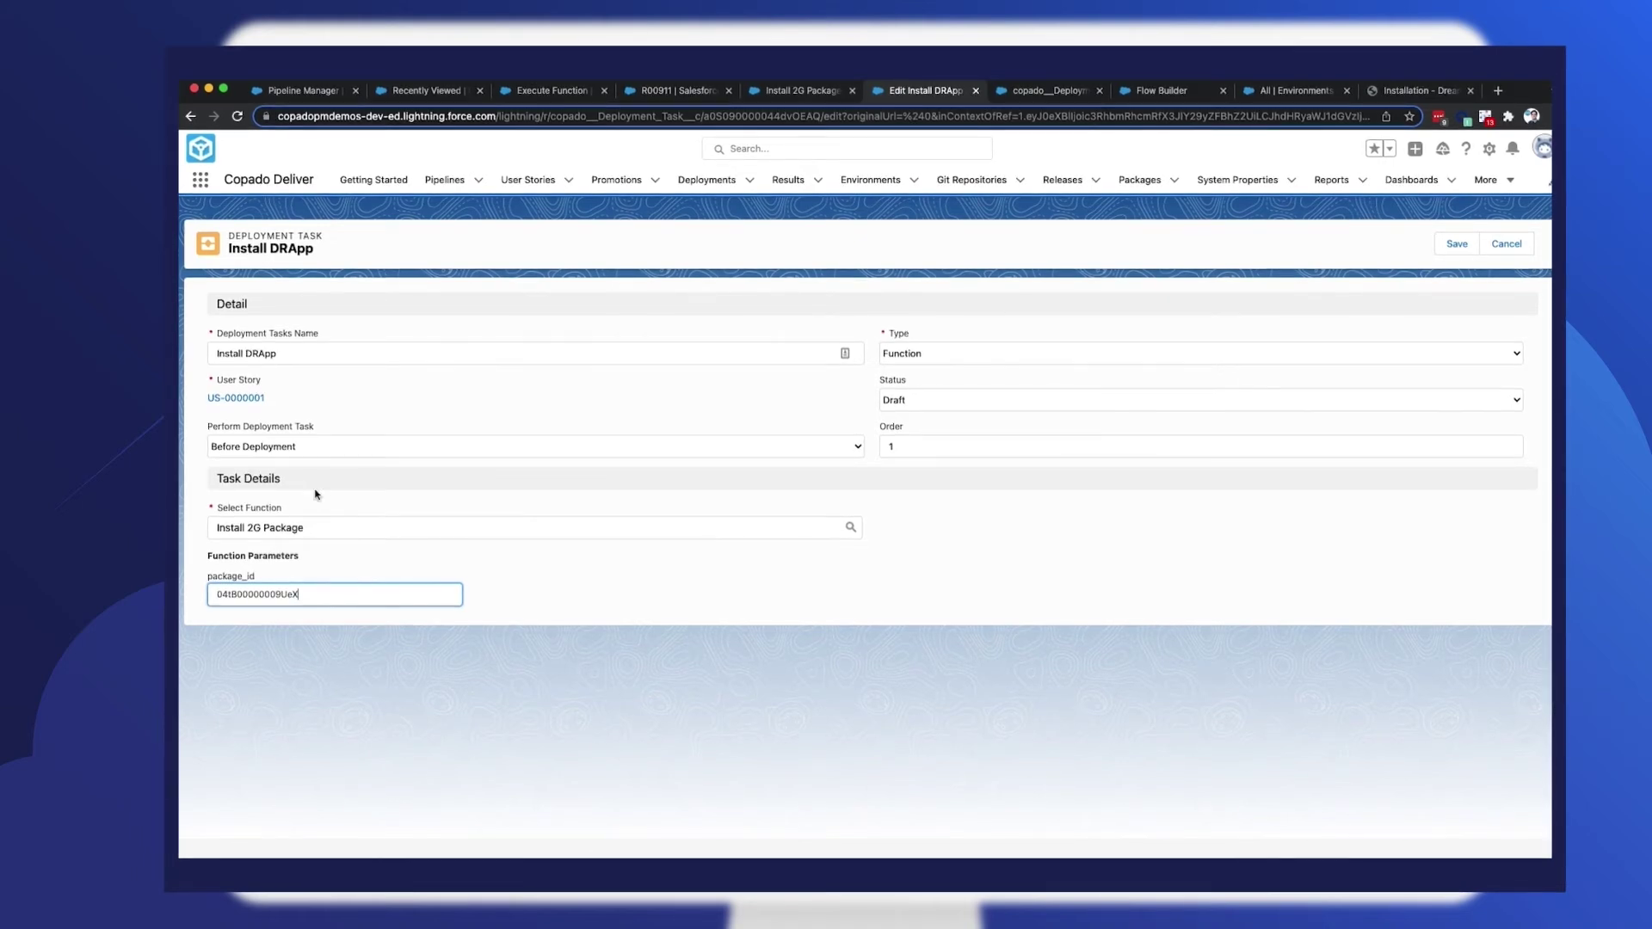
# Save the Install DRApp task with package_id 04tB00000009UeX and return to US-0000001
pyautogui.click(1456, 243)
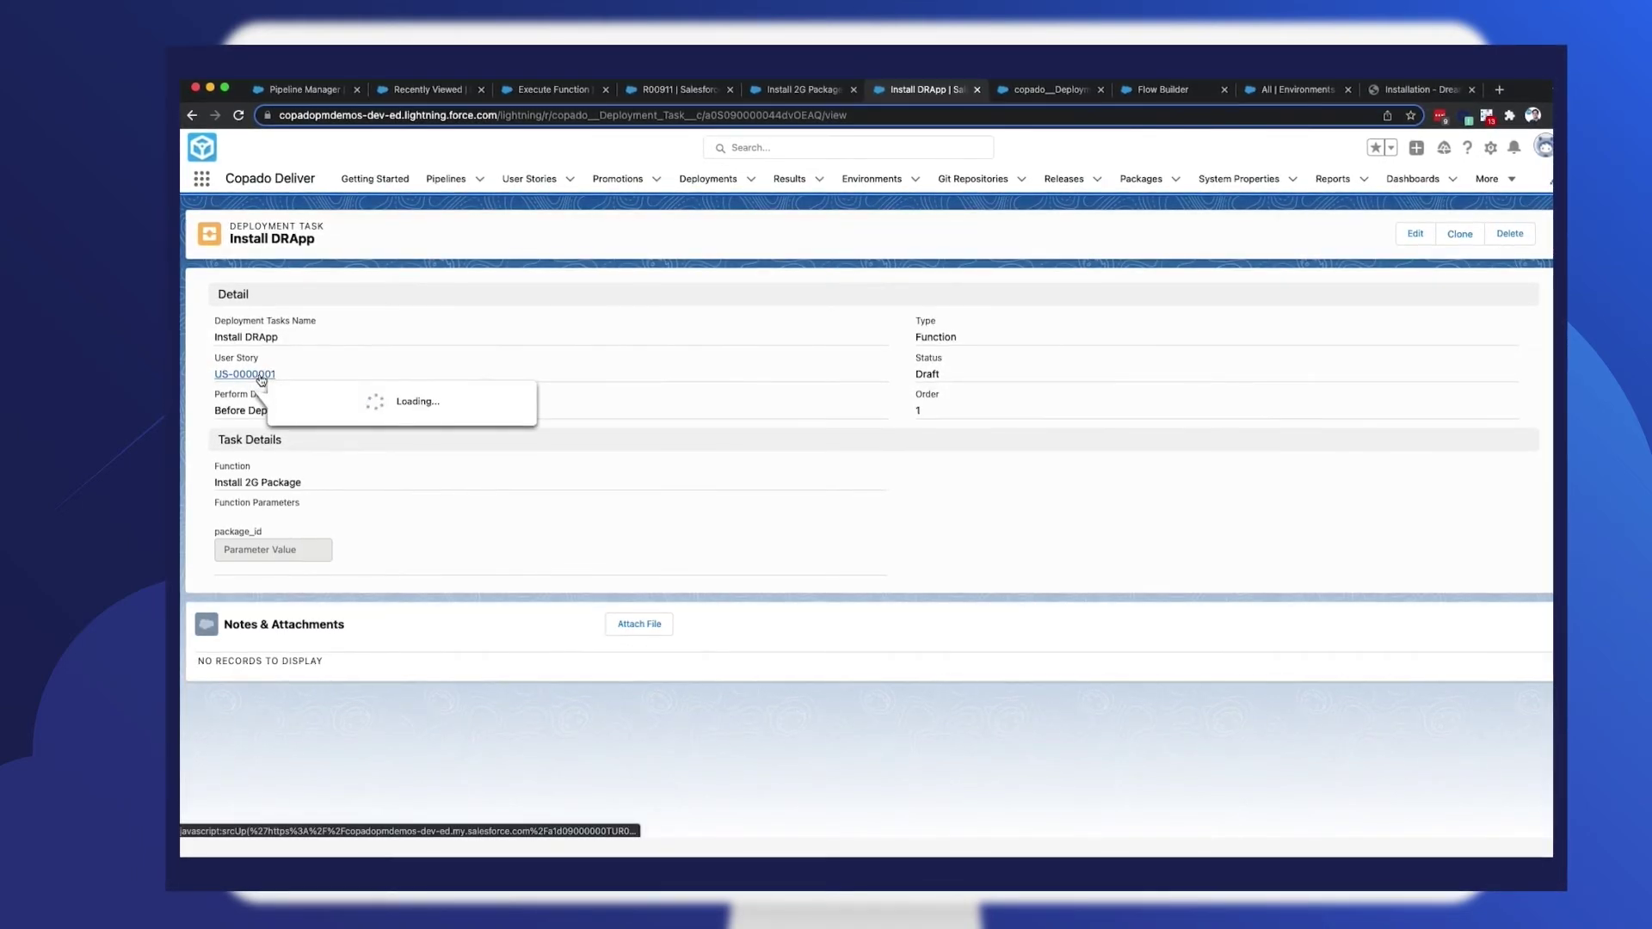
pyautogui.click(246, 373)
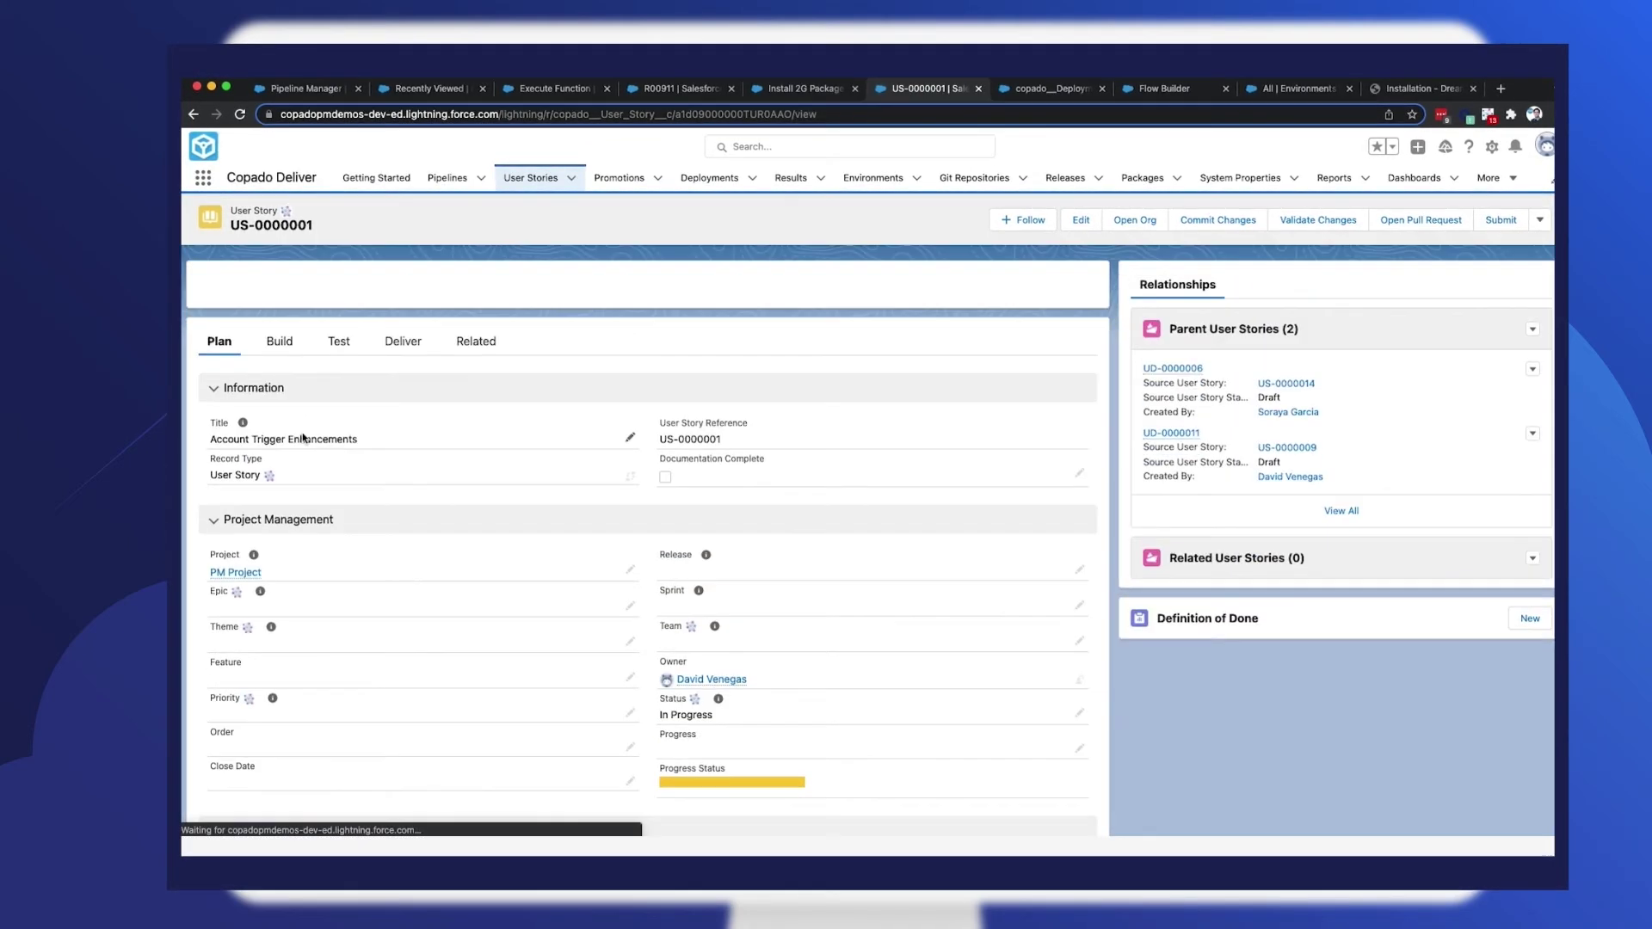
# Check that the deployment's Install DRApp step uses package_id 04tB00000009UeX
pyautogui.click(1039, 88)
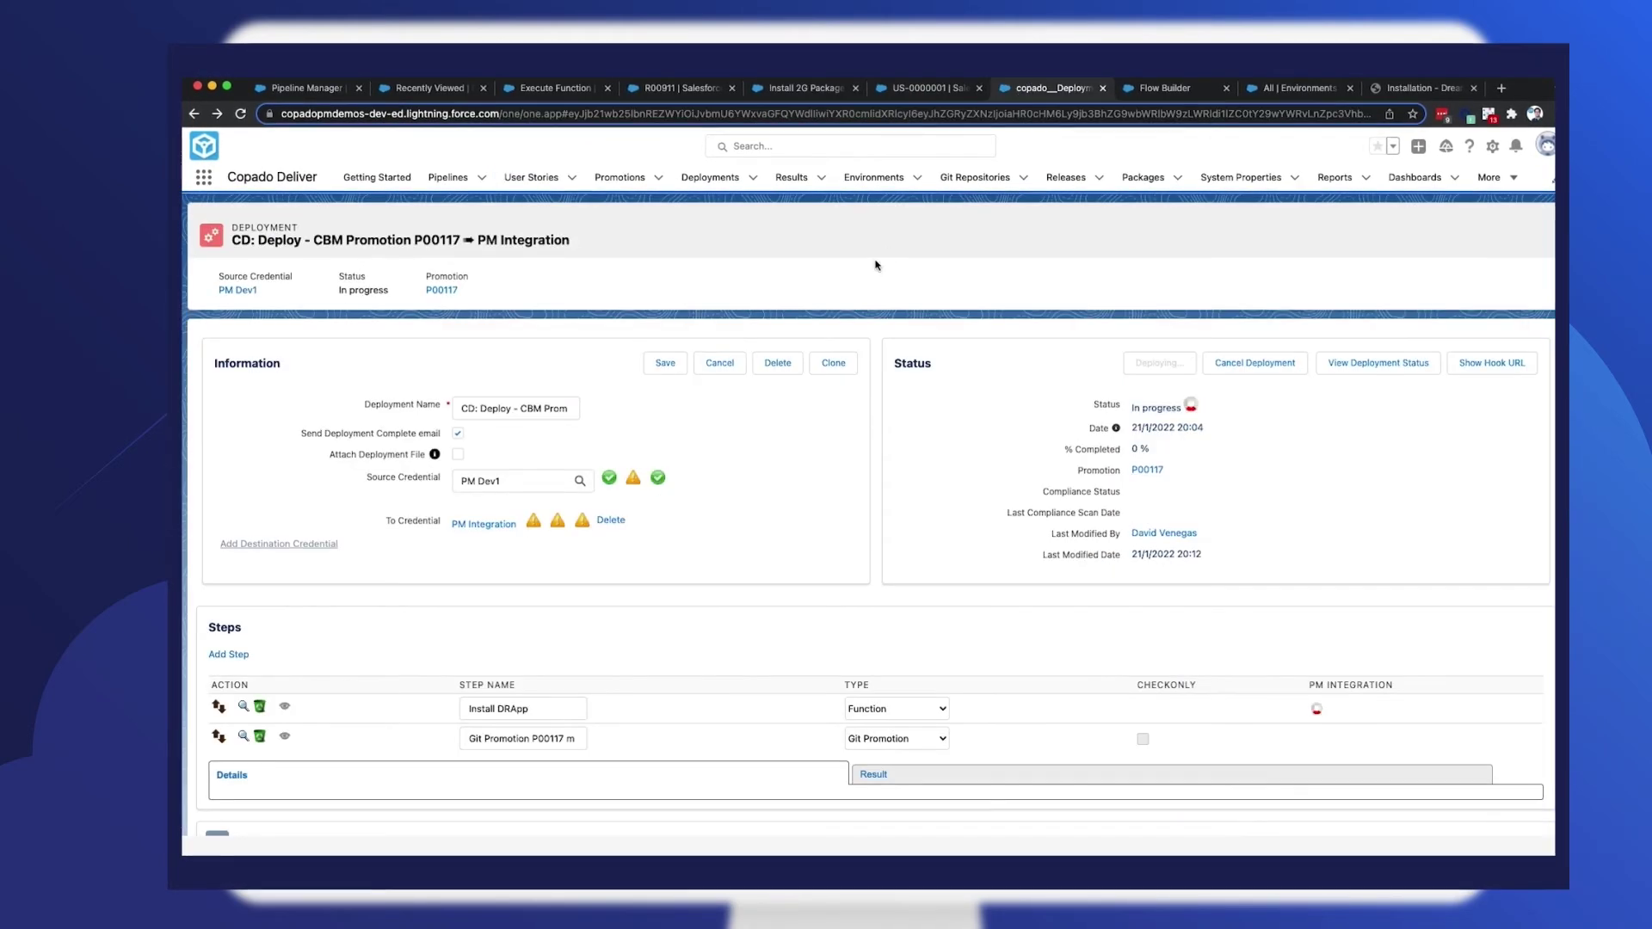
pyautogui.click(737, 706)
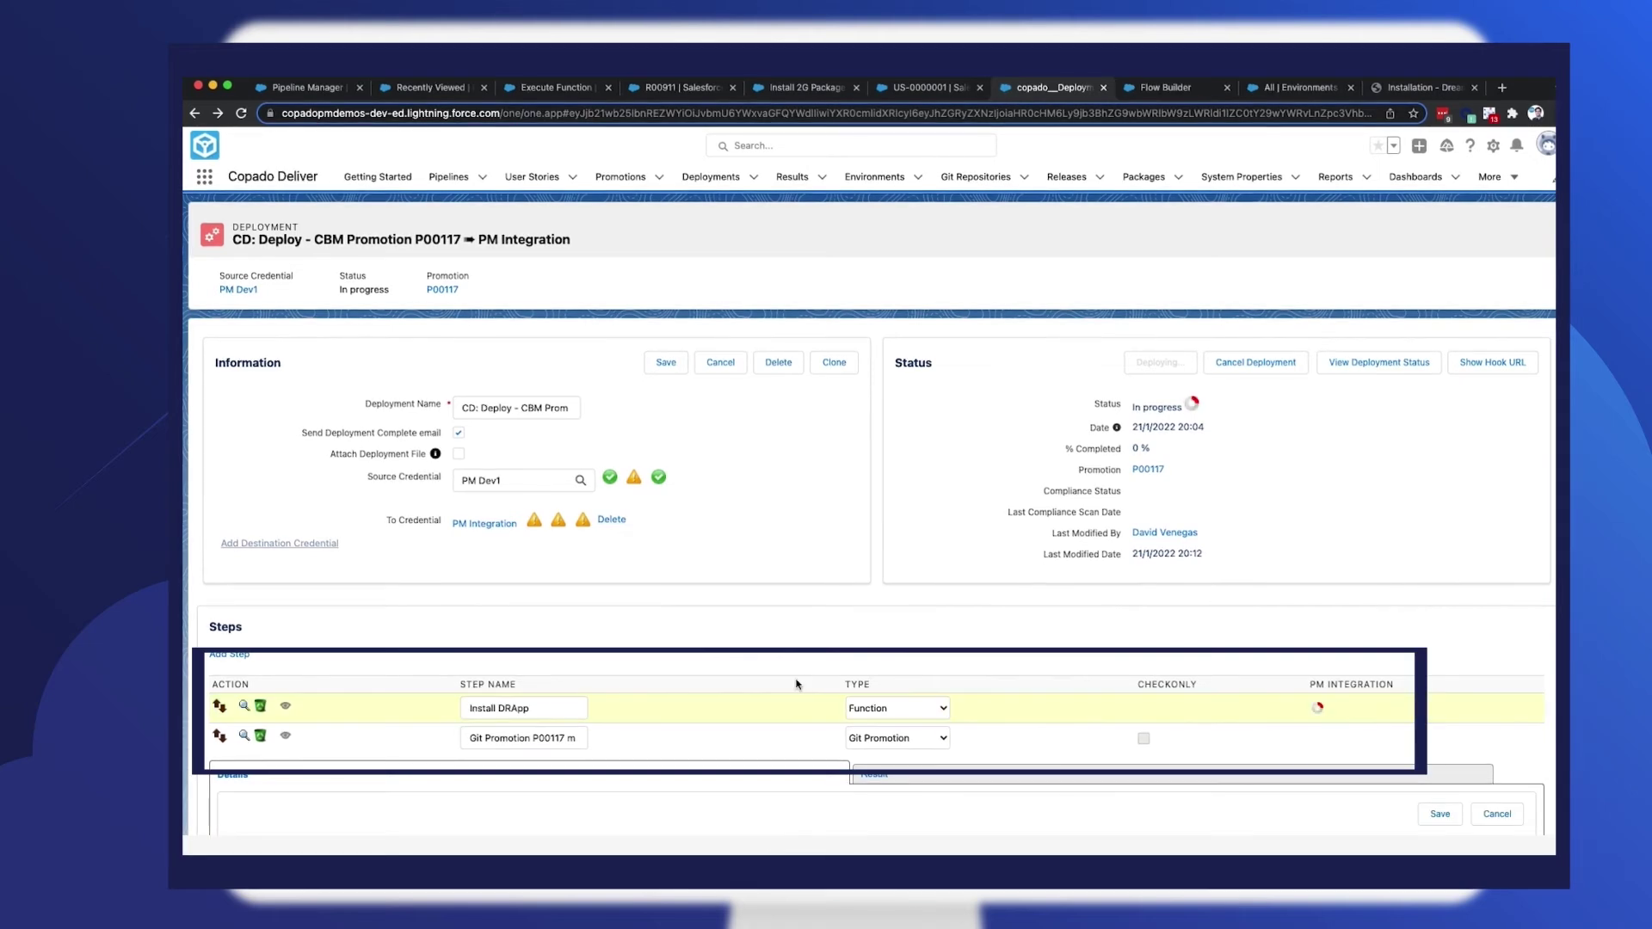
pyautogui.scroll(-1, 798, 685)
pyautogui.scroll(-2, 803, 684)
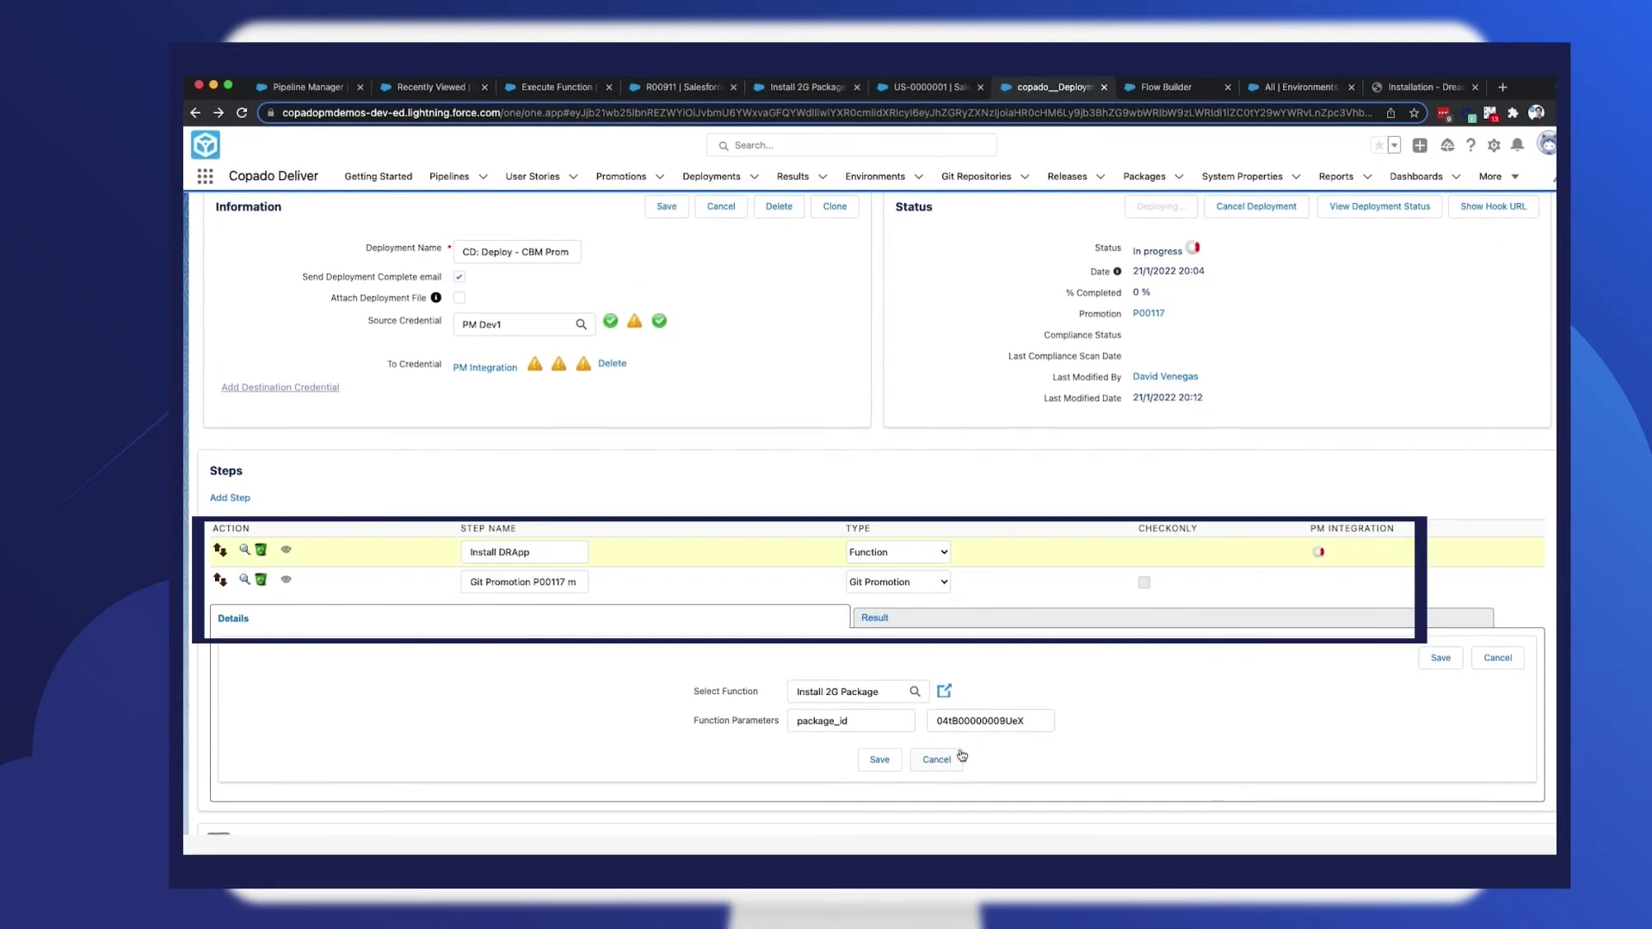
pyautogui.click(964, 720)
pyautogui.doubleClick(964, 721)
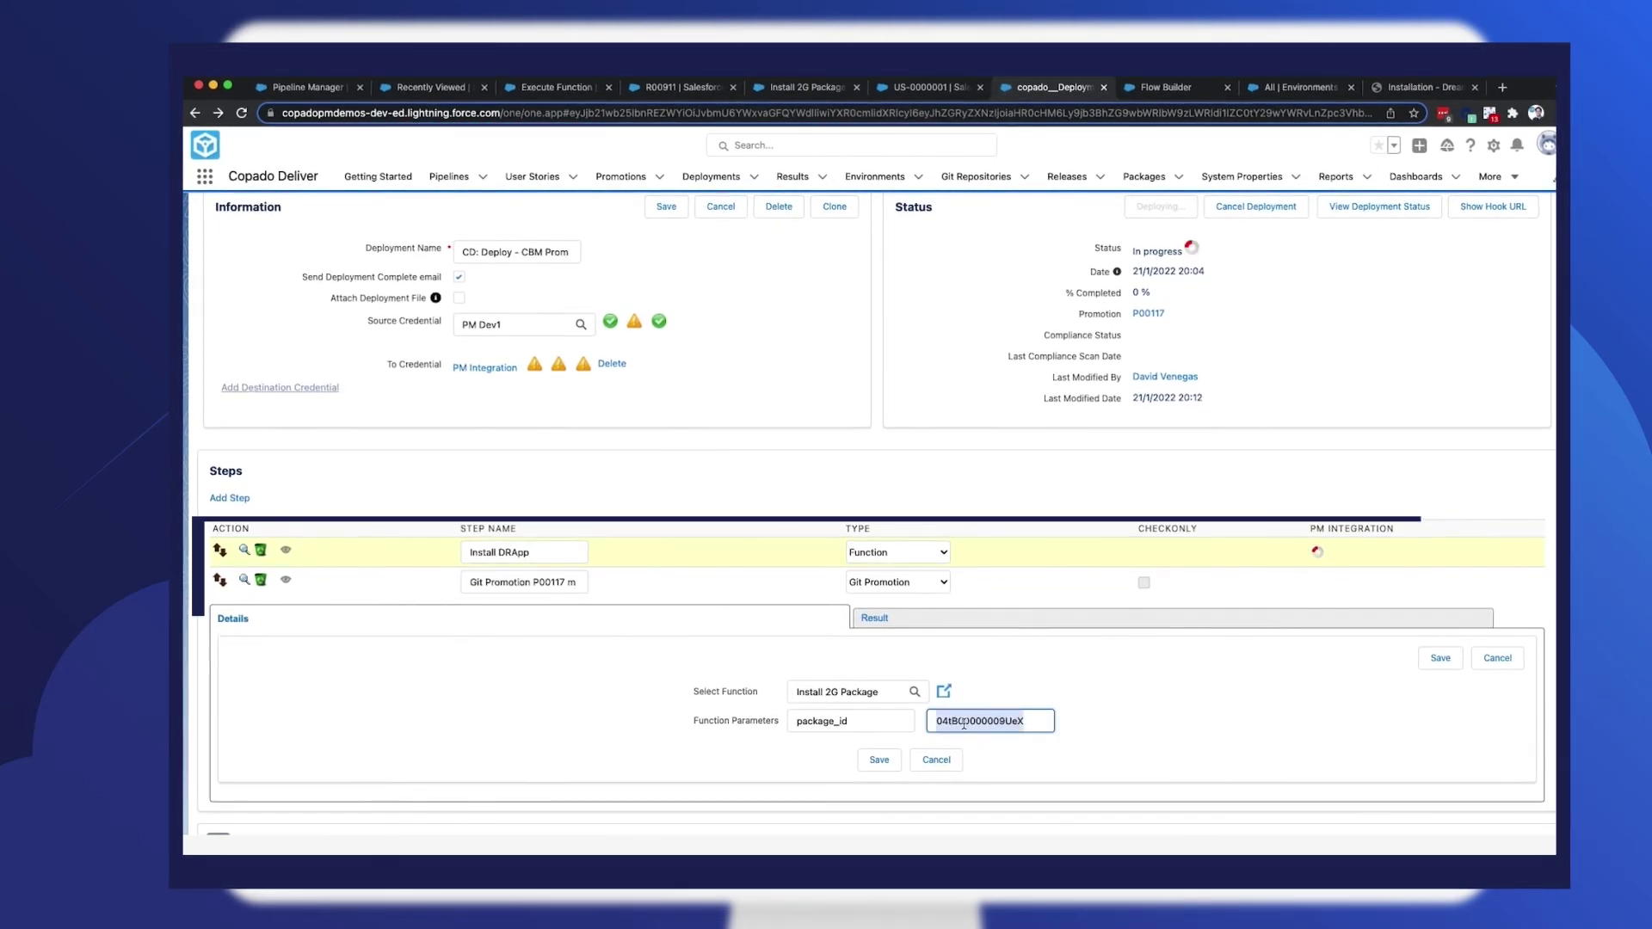
# Inspect the 2nd Generation Package Installer flow's Package Information screen without changing it
pyautogui.click(1133, 93)
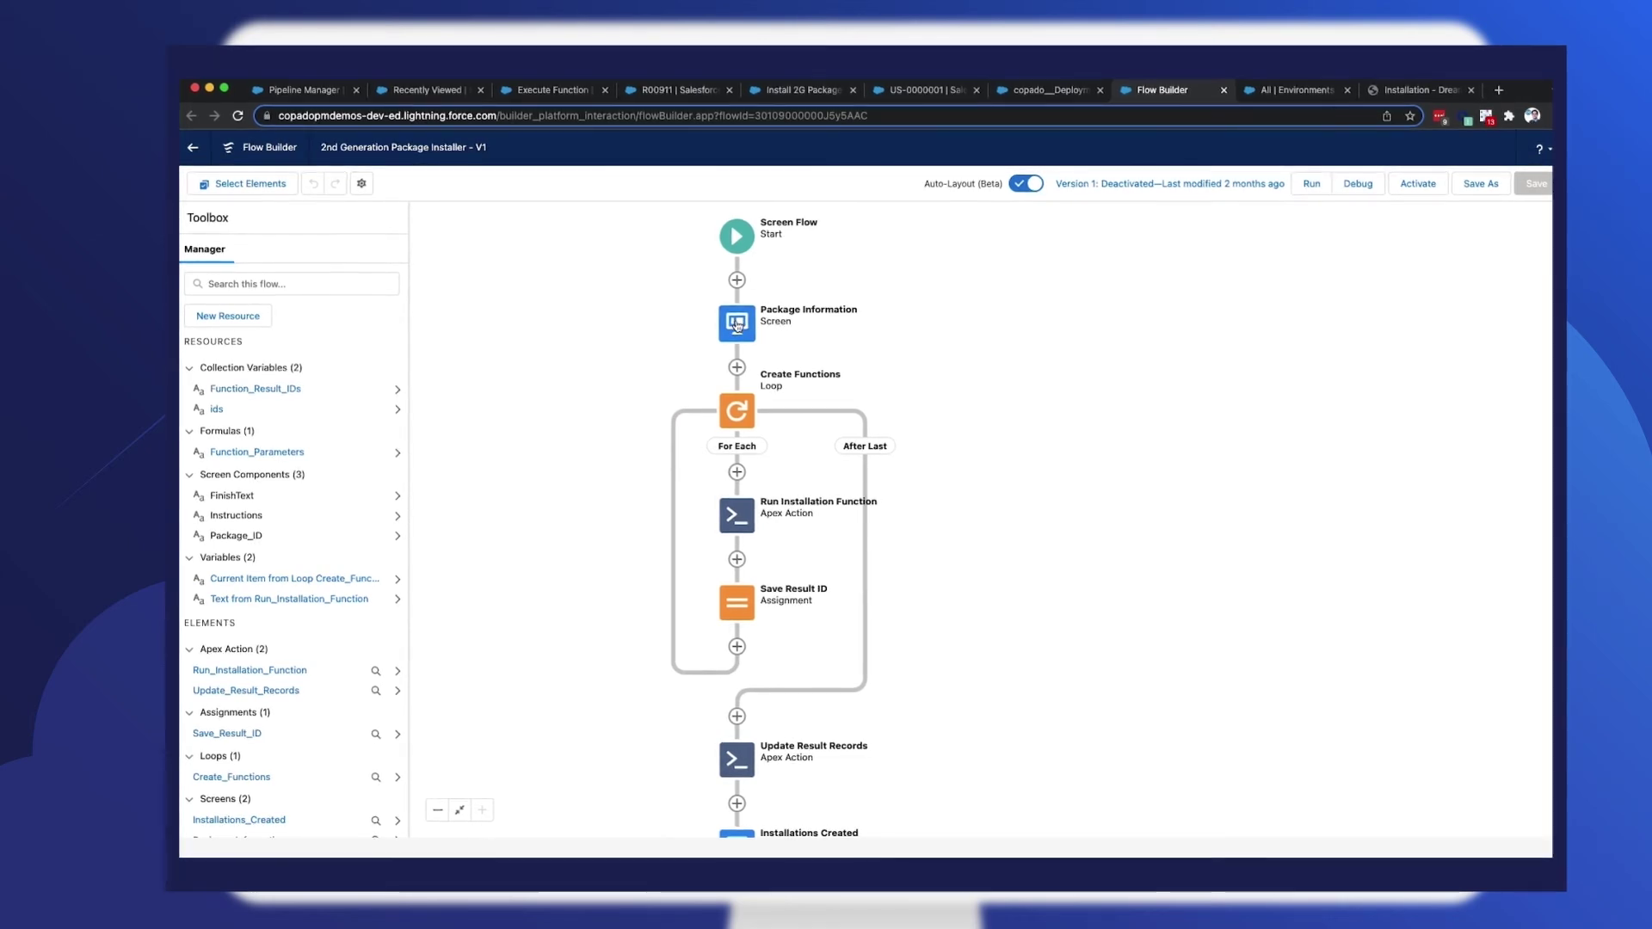
pyautogui.click(737, 323)
pyautogui.click(737, 453)
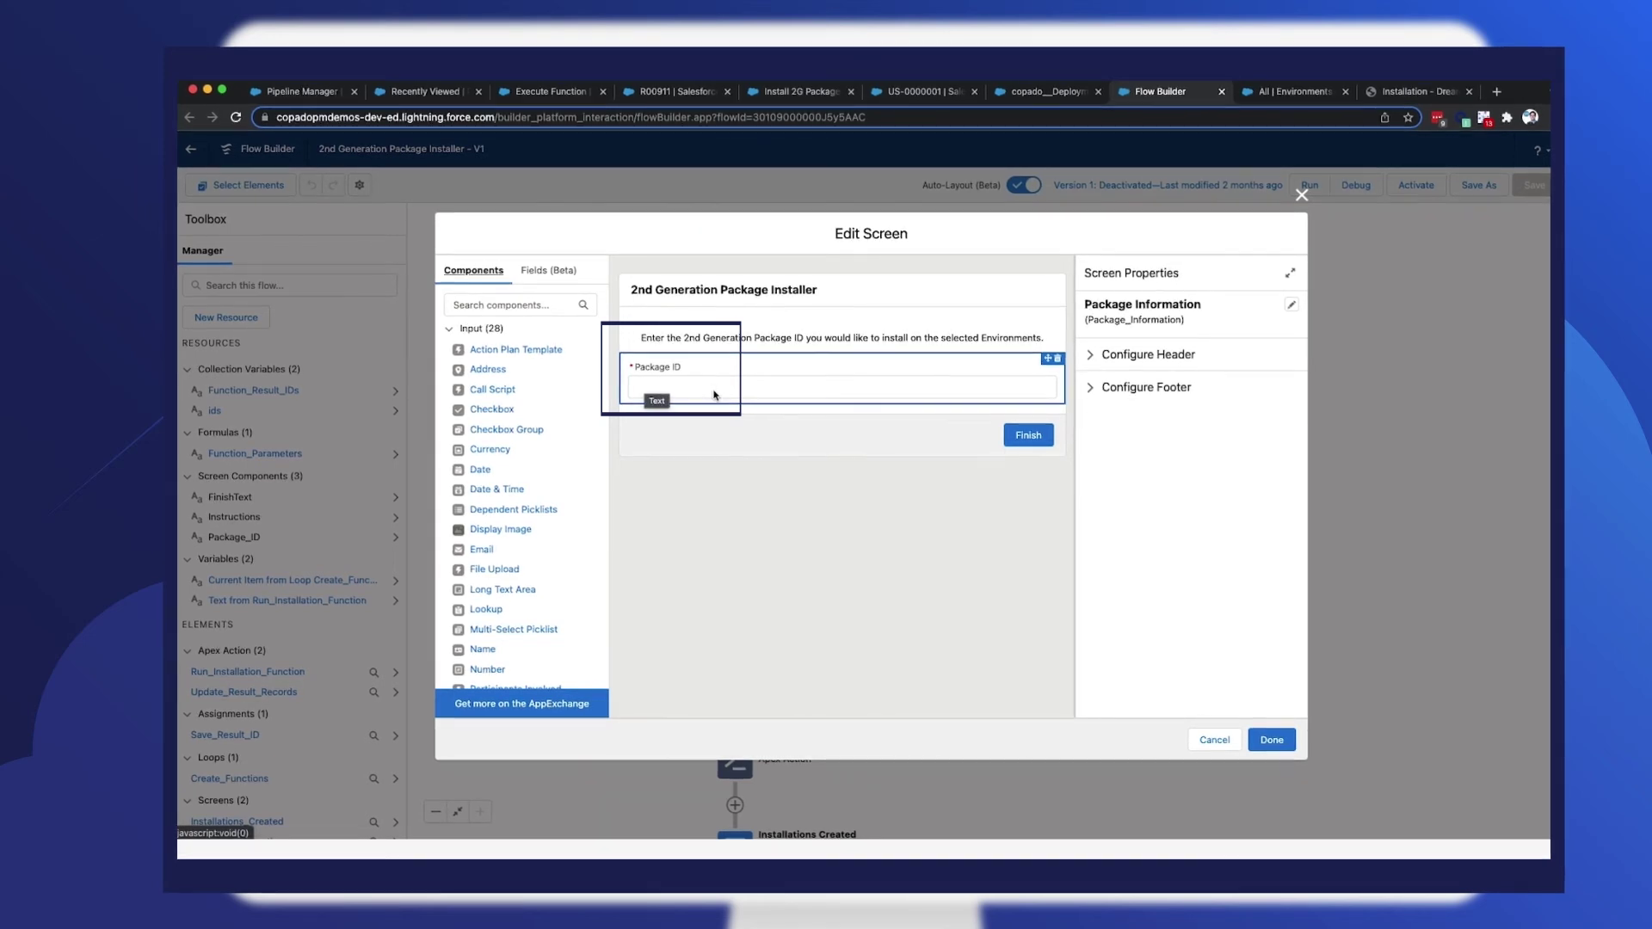
pyautogui.click(1300, 195)
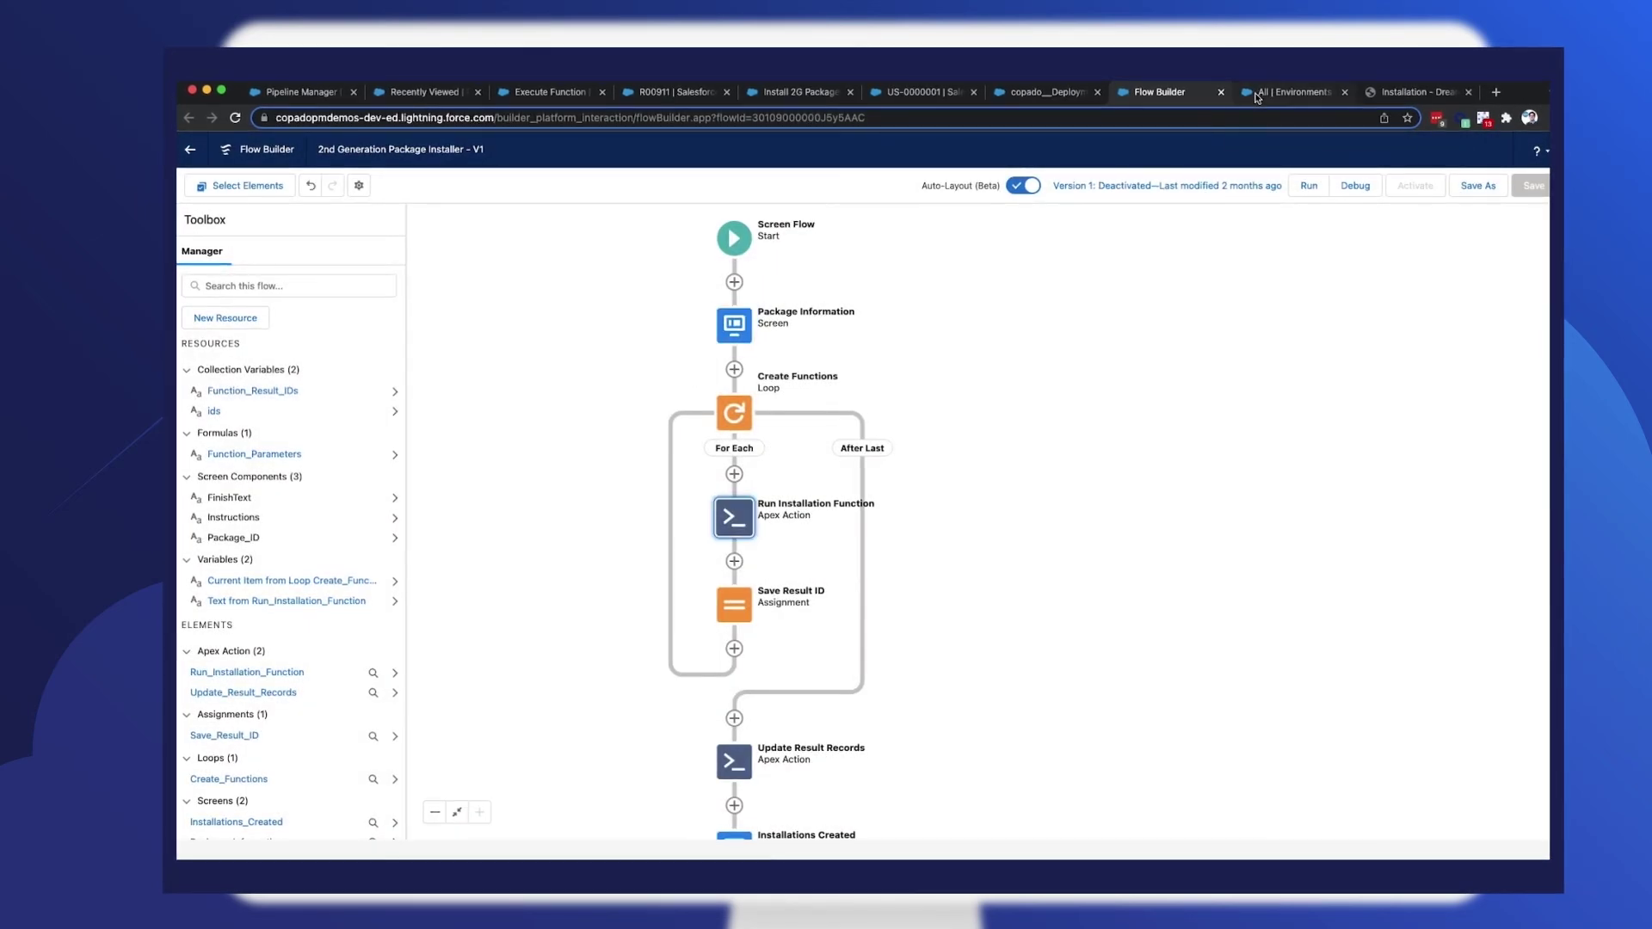
pyautogui.click(1255, 92)
# Select B2C Sandbox, B2C Staging, Dev Sandbox, DevA Org and Dev1 for 2G package installation
pyautogui.click(236, 336)
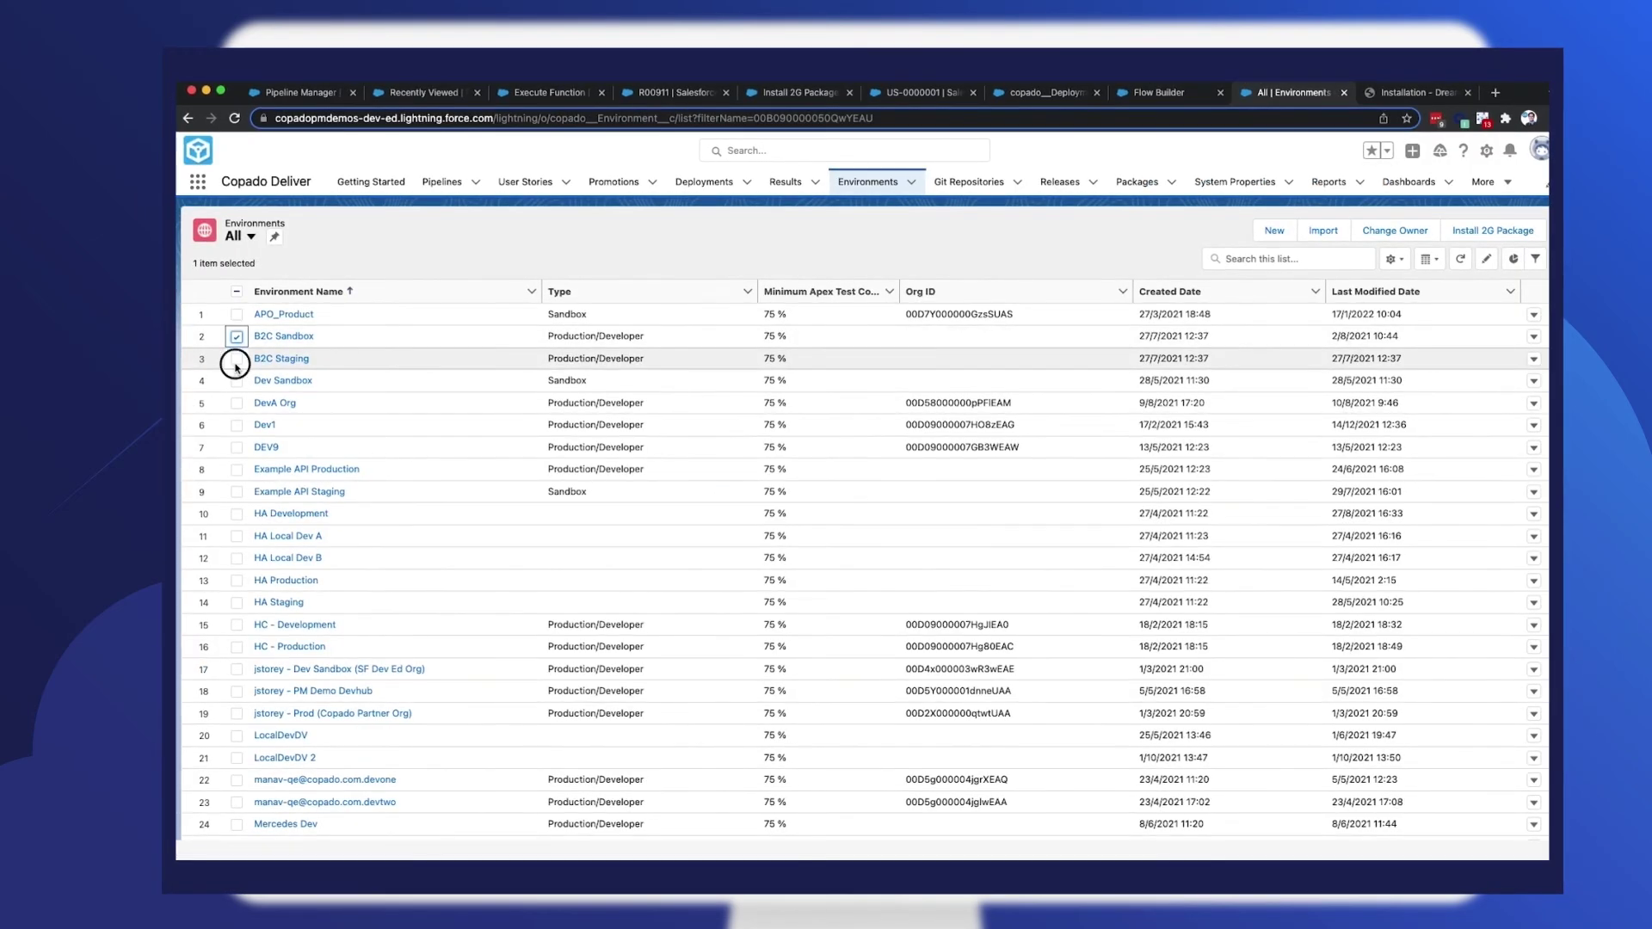
pyautogui.click(237, 382)
pyautogui.click(235, 424)
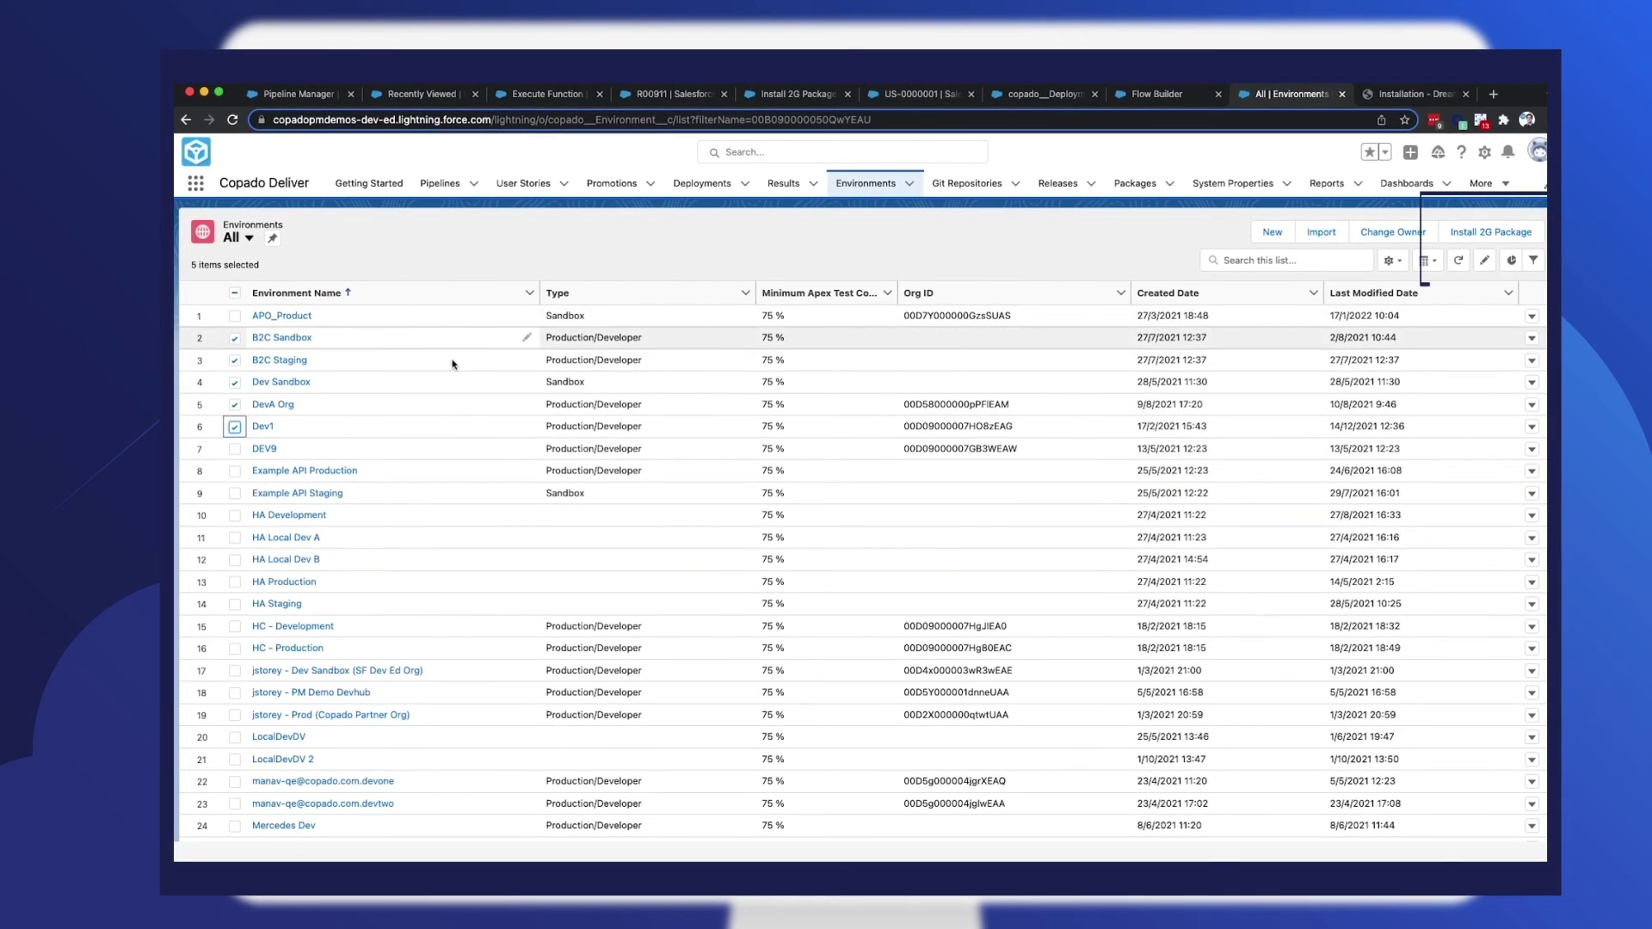
pyautogui.click(1481, 235)
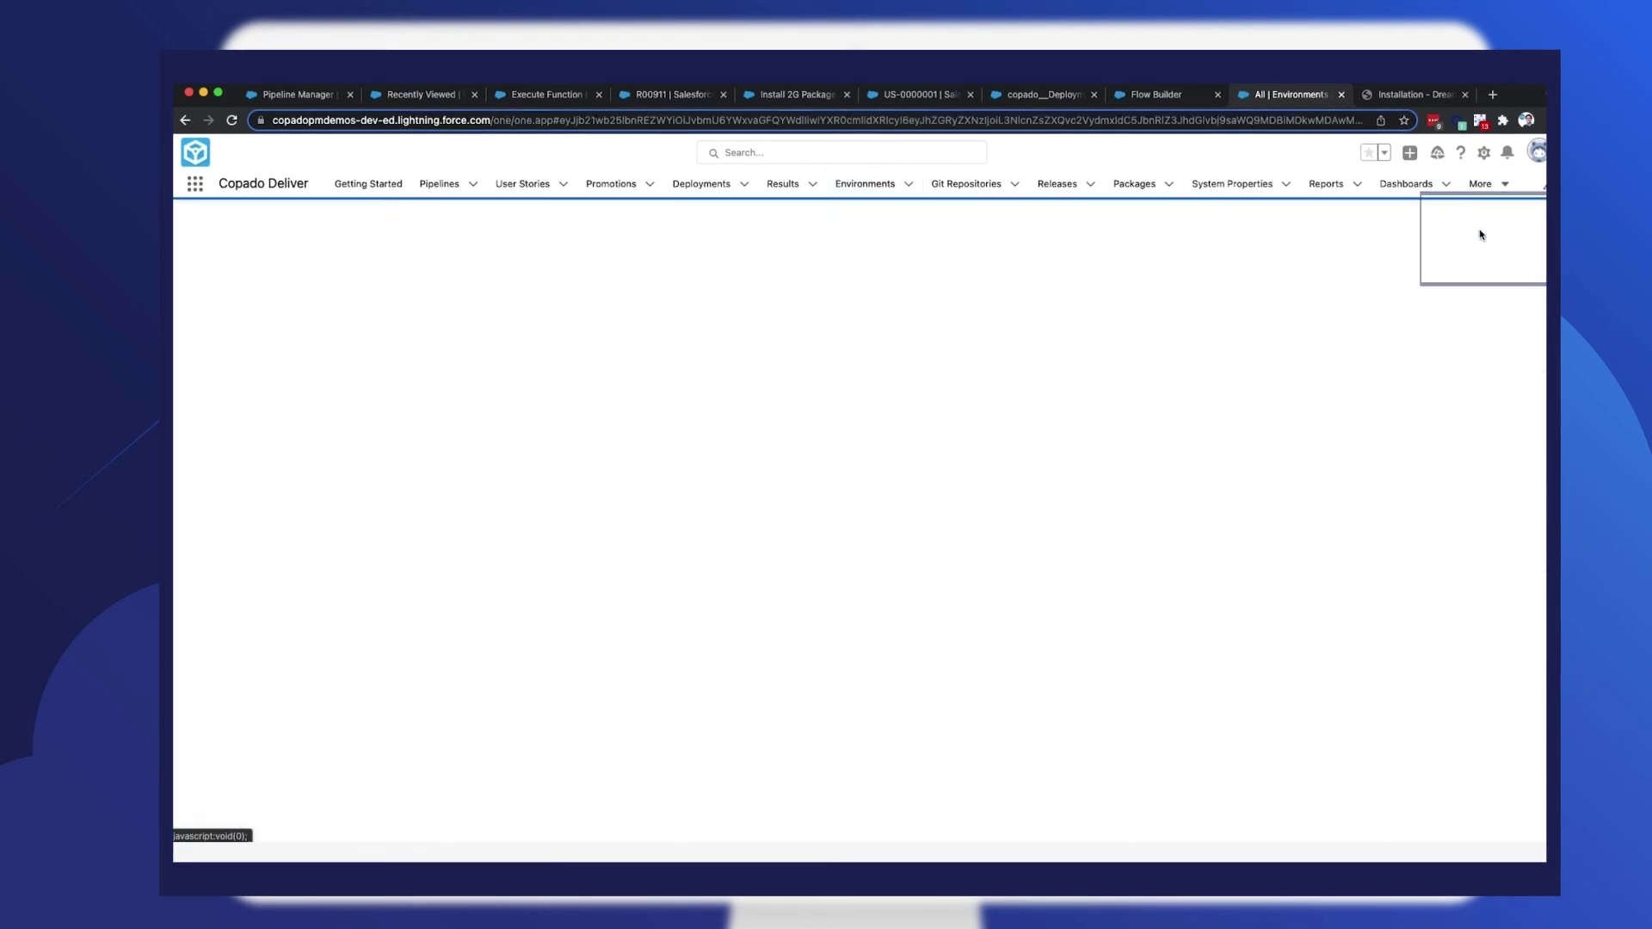
# Enter package ID 04tB00000009UeX and start the installation
pyautogui.click(334, 301)
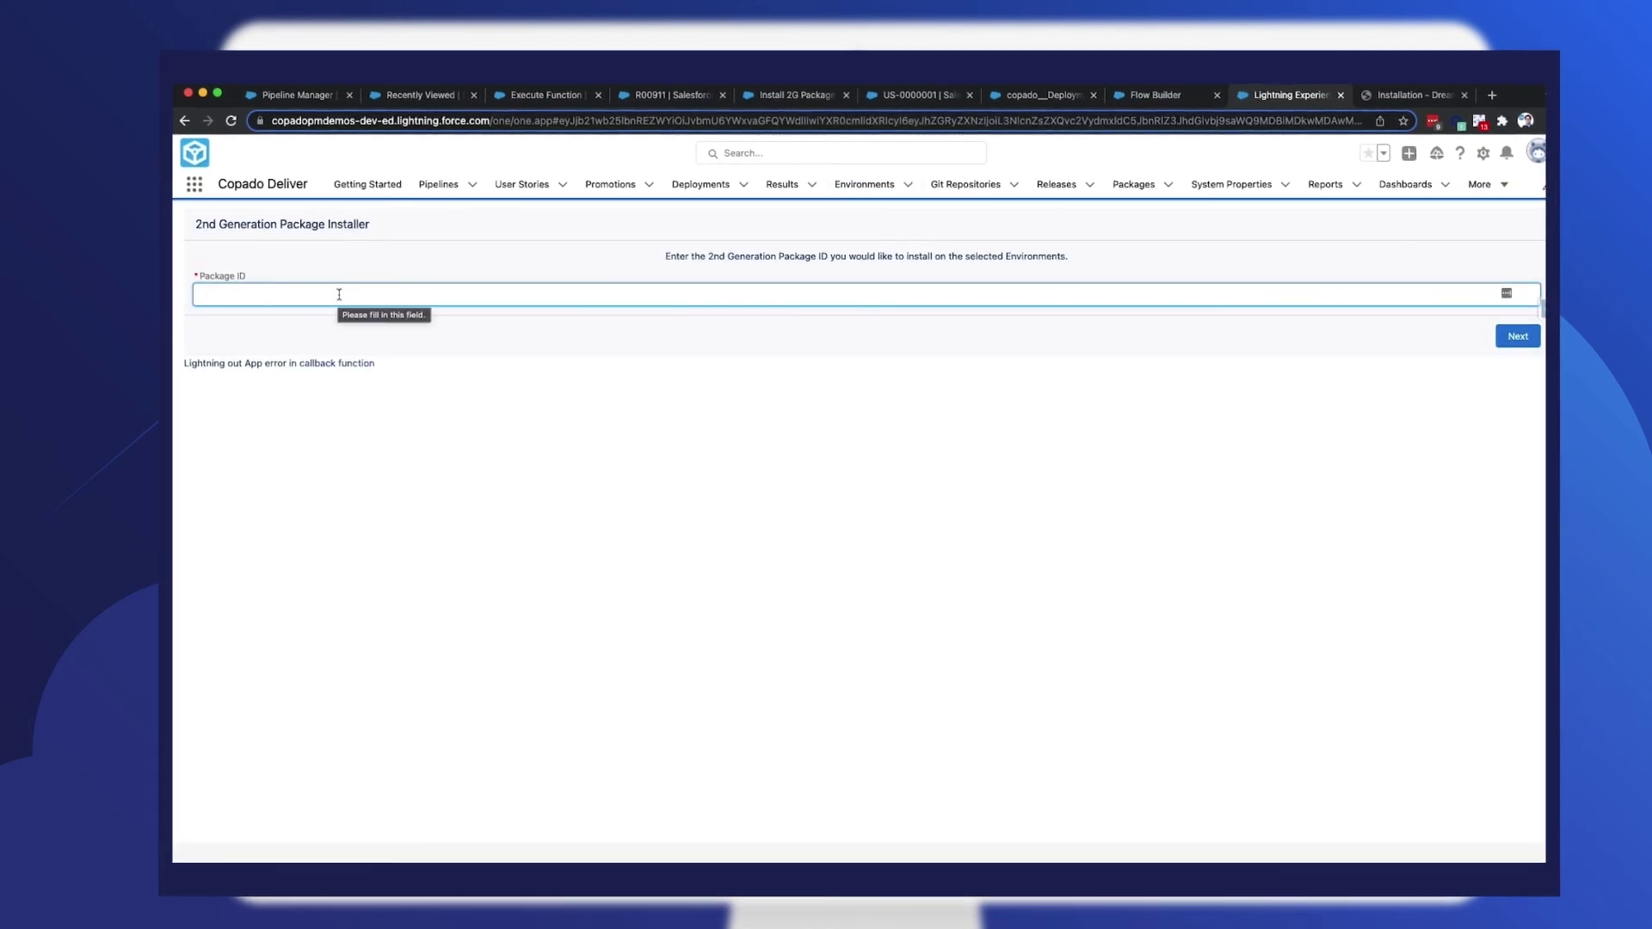
pyautogui.write('04tB00000009UeX')
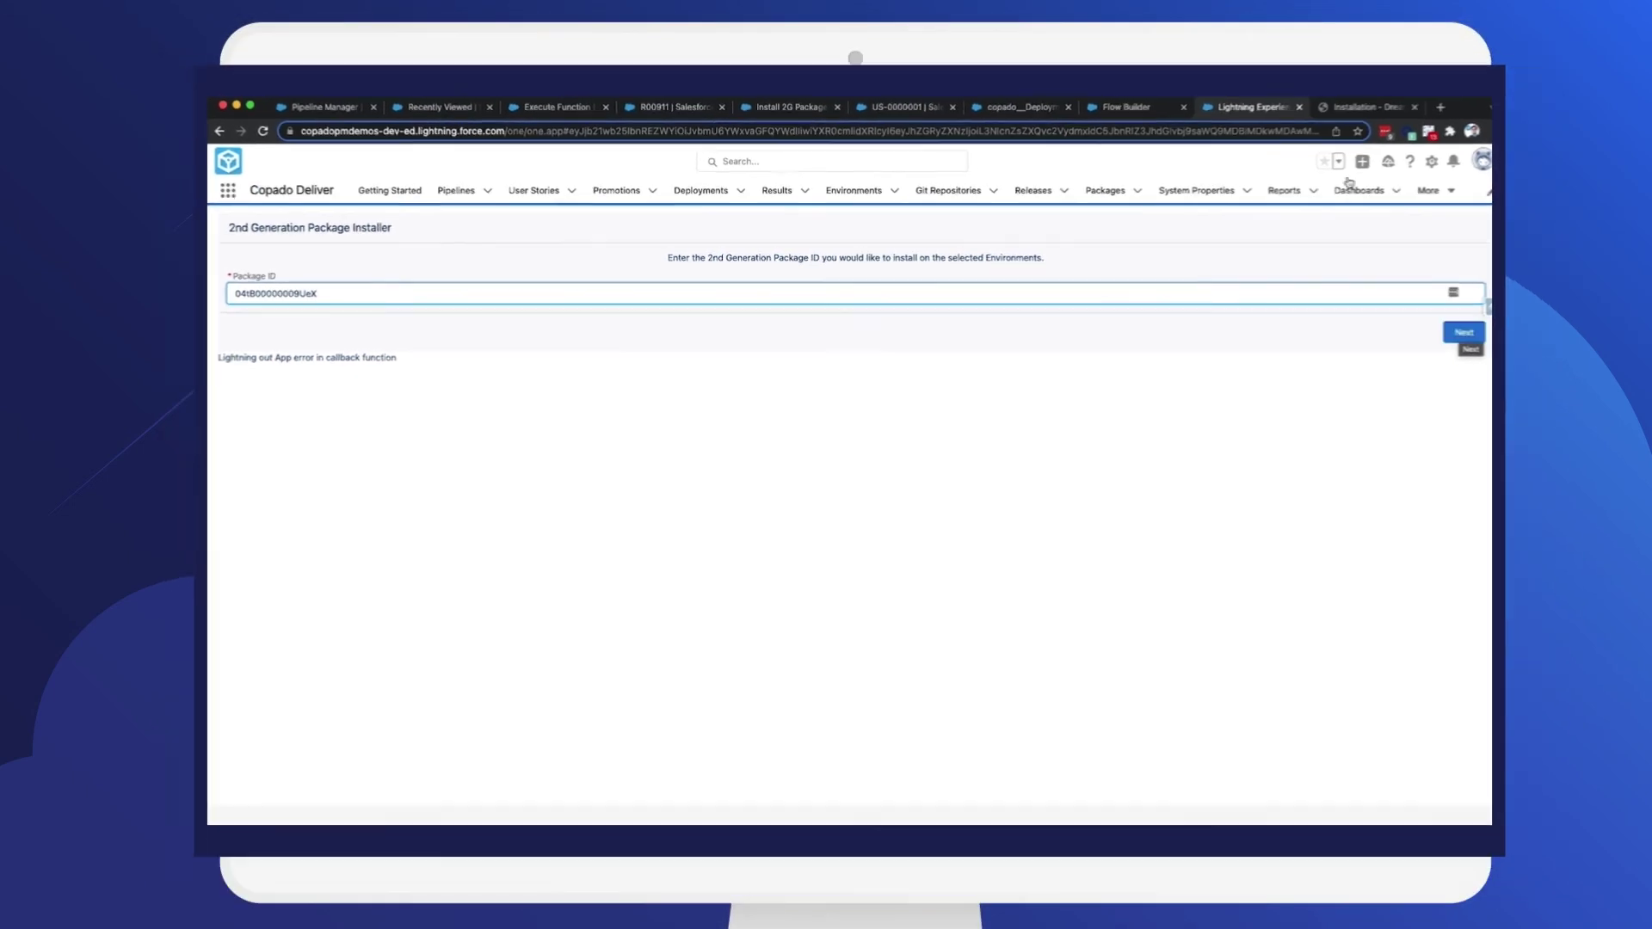
pyautogui.click(1515, 339)
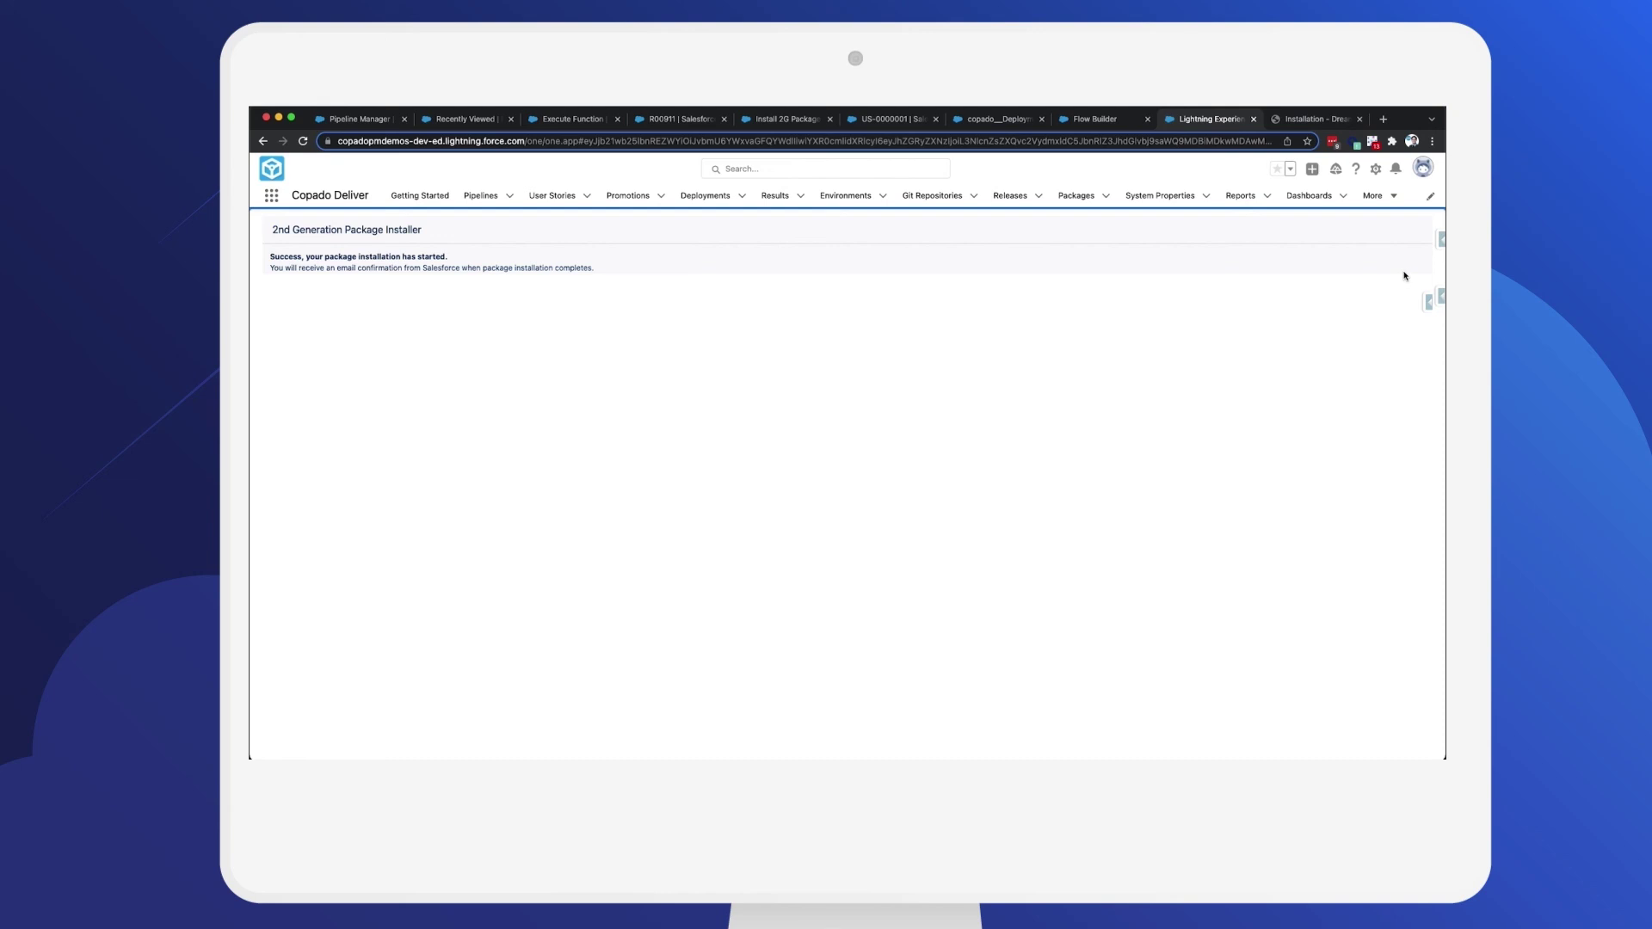